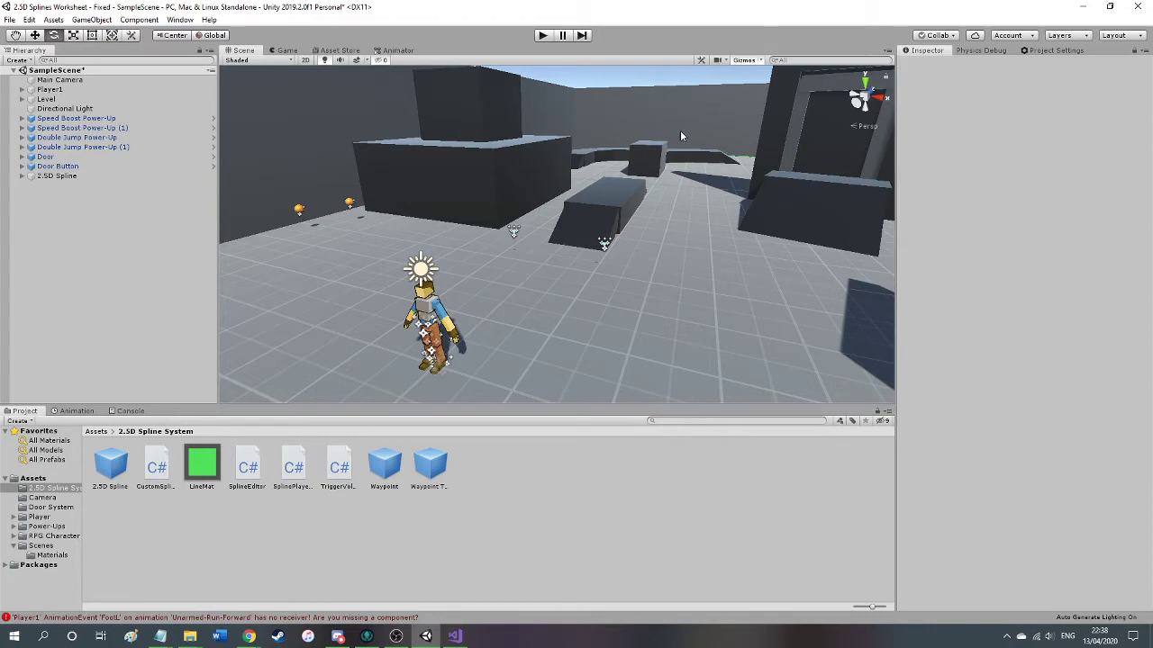
# Select the existing 2.5D Spline and examine its curve along the curved platform and its component settings.
pyautogui.moveTo(673, 197); pyautogui.dragTo(641, 201, button='right')
pyautogui.click(145, 176)
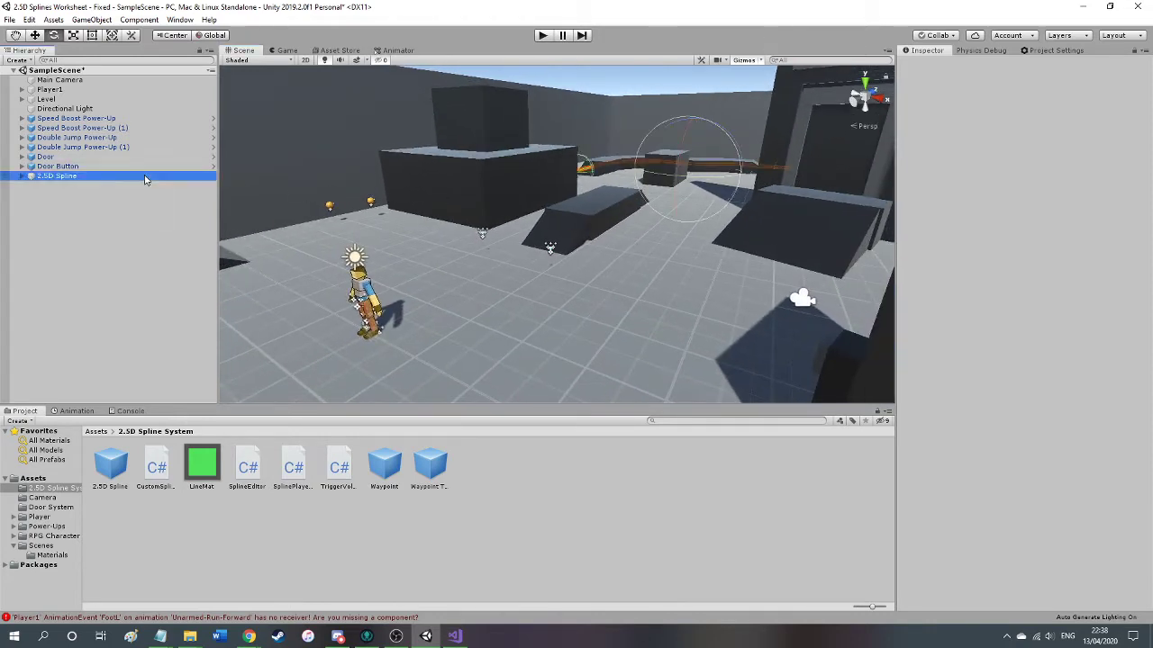
pyautogui.moveTo(673, 239); pyautogui.dragTo(734, 318, button='right')
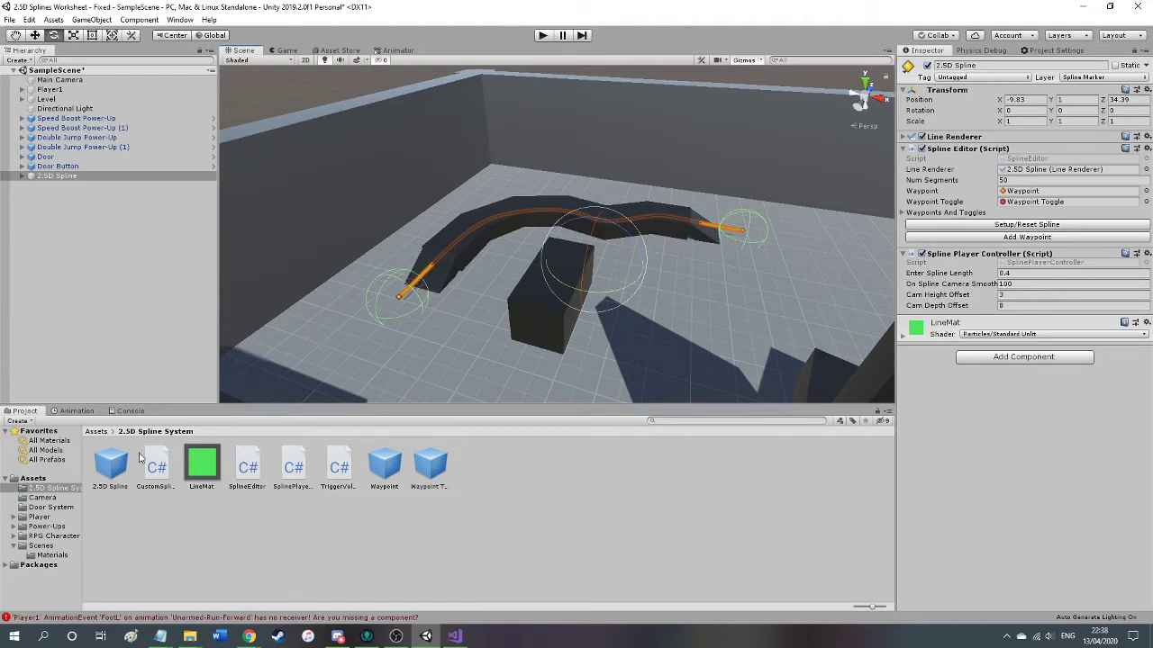
# Place a new 2.5D Spline prefab on the open floor between the blocks and unpack the prefab instance.
pyautogui.moveTo(621, 281); pyautogui.dragTo(302, 288, button='right')
pyautogui.moveTo(238, 396); pyautogui.dragTo(534, 266)
pyautogui.rightClick(94, 89)
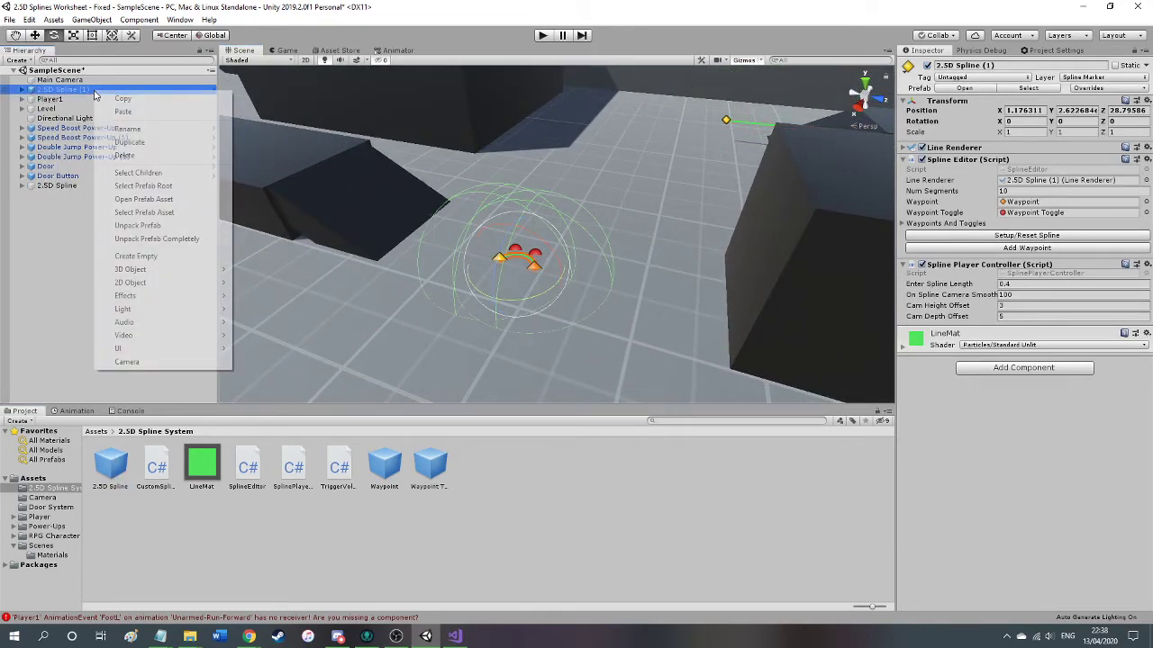
pyautogui.click(153, 231)
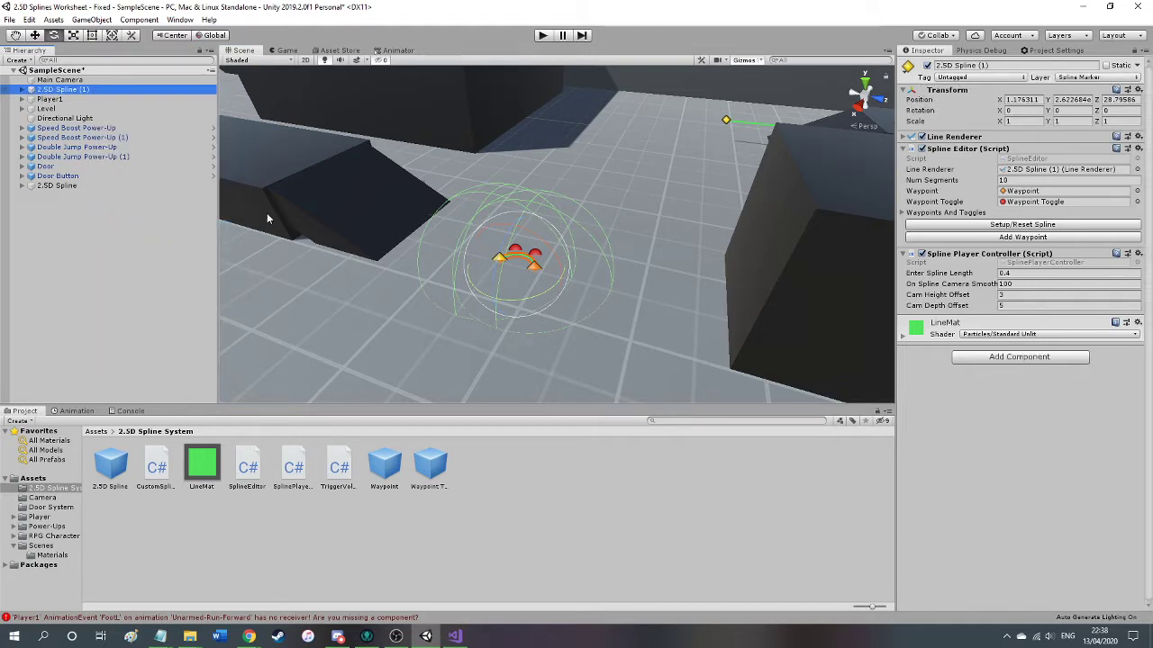
# Raise 2.5D Spline (1) above the floor to about Y 1.03.
pyautogui.press('w')
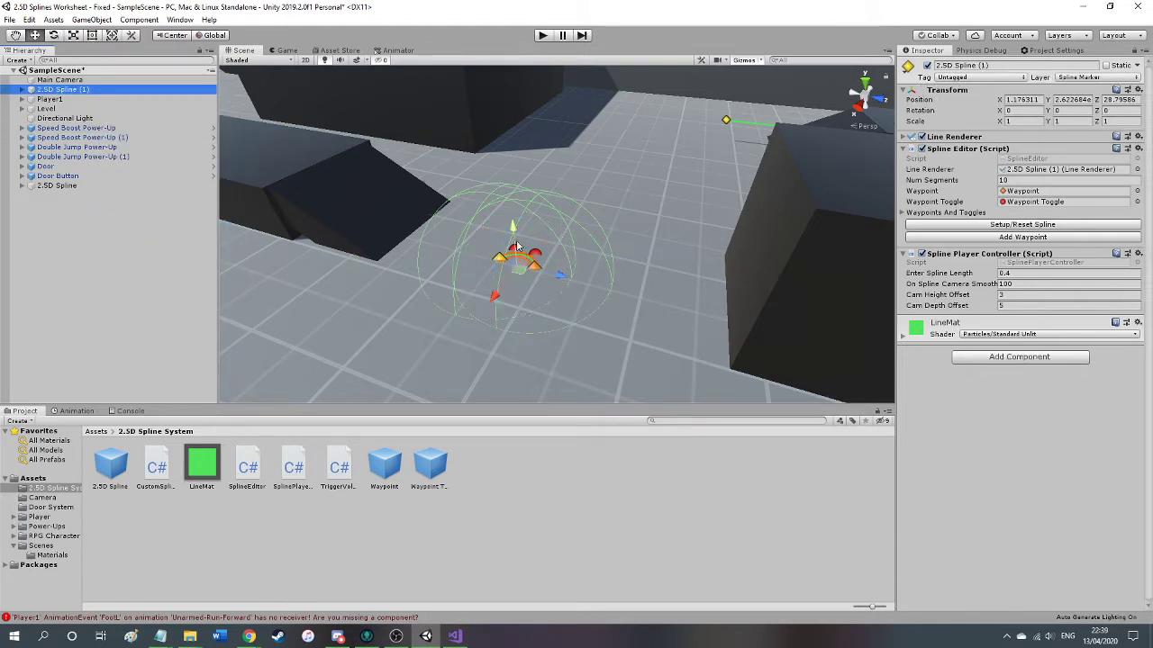
pyautogui.moveTo(516, 241); pyautogui.dragTo(516, 214)
pyautogui.moveTo(544, 224); pyautogui.dragTo(578, 256, button='right')
pyautogui.press('w')
pyautogui.keyDown('alt'); pyautogui.moveTo(578, 257); pyautogui.dragTo(548, 274); pyautogui.keyUp('alt')
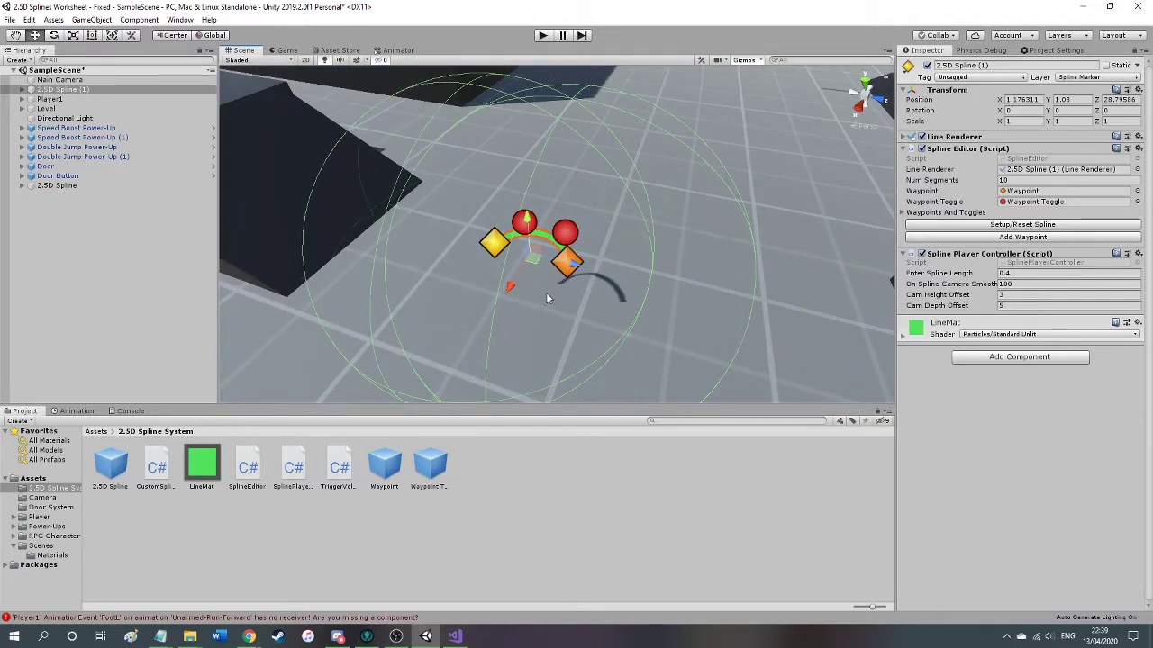
pyautogui.keyDown('alt'); pyautogui.moveTo(546, 292); pyautogui.dragTo(605, 353); pyautogui.keyUp('alt')
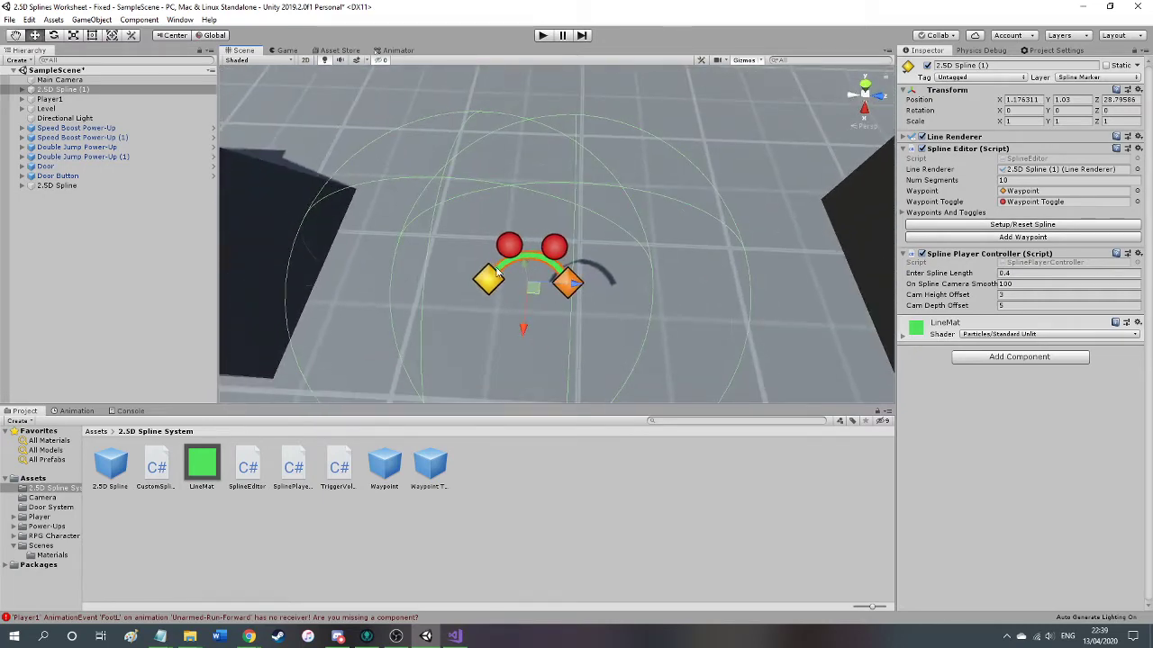
# Examine the two red waypoint toggles of 2.5D Spline (1), selecting each in turn to see its place along the curve.
pyautogui.click(515, 248)
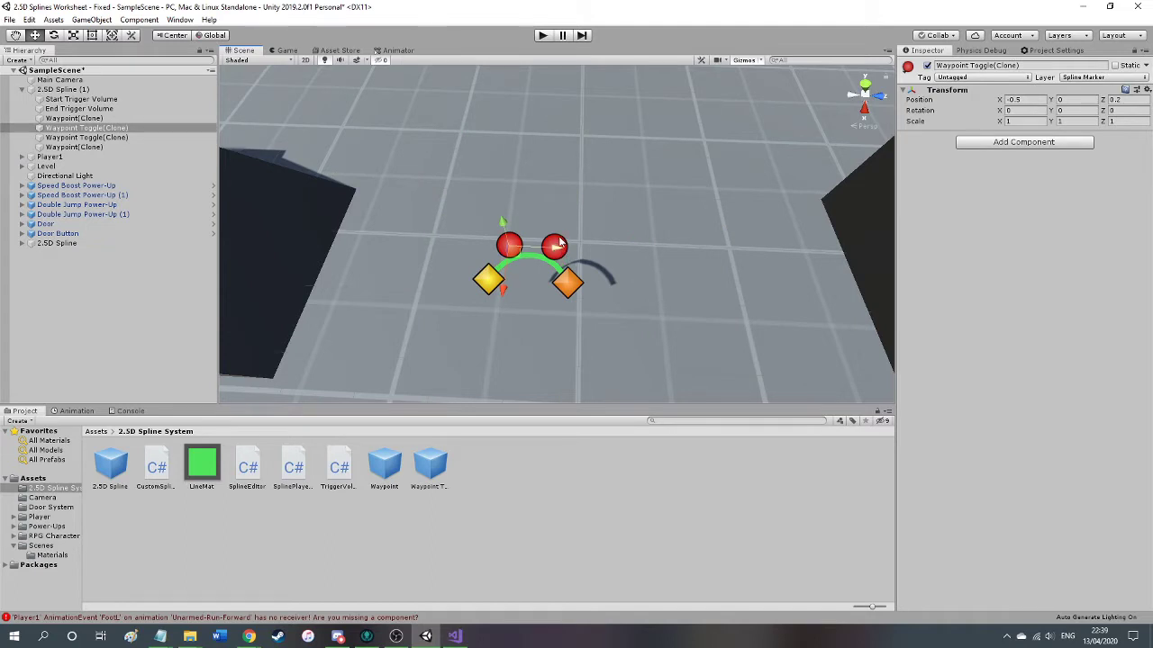
pyautogui.keyDown('alt'); pyautogui.moveTo(558, 261); pyautogui.dragTo(635, 274); pyautogui.keyUp('alt')
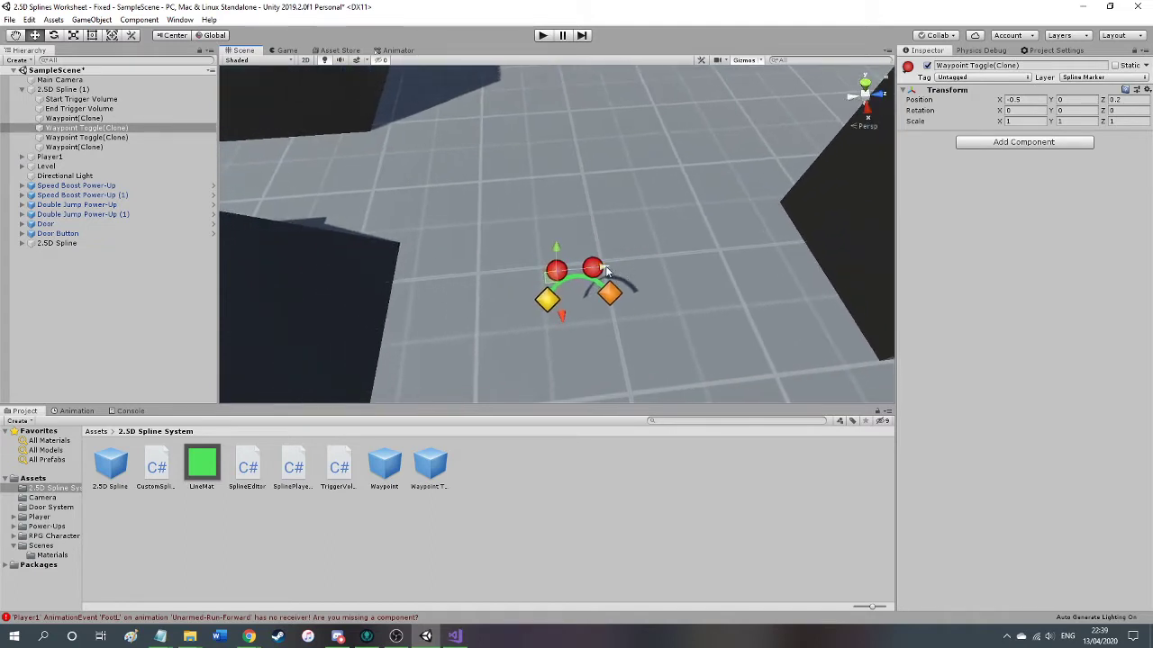
pyautogui.press('e')
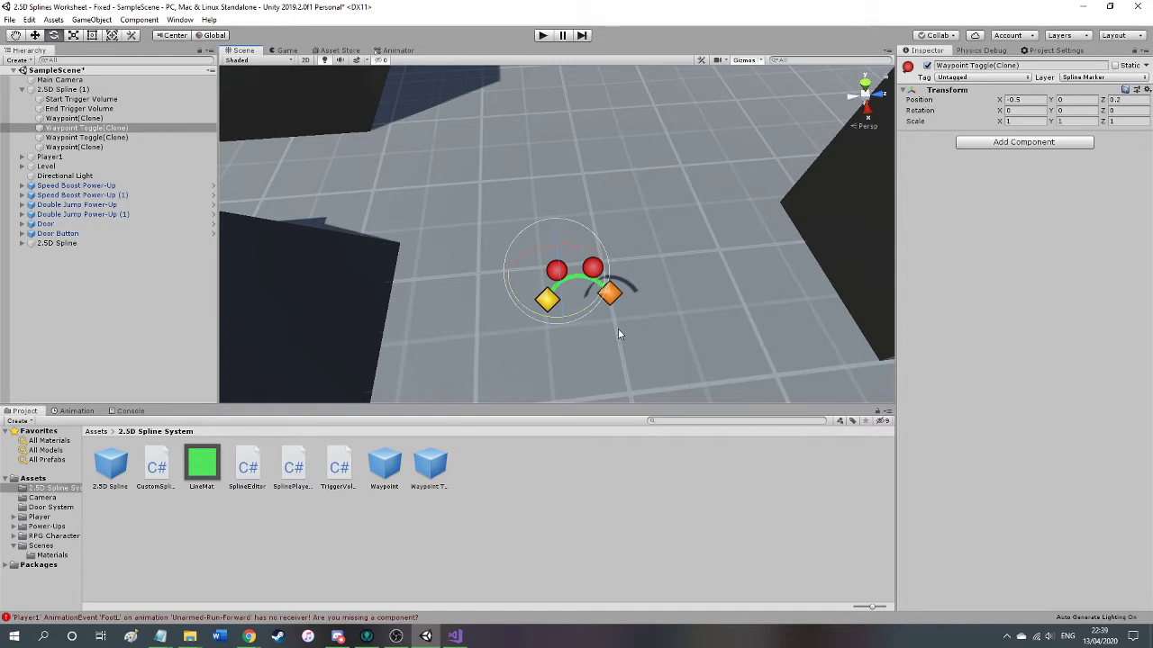
pyautogui.keyDown('alt'); pyautogui.moveTo(616, 331); pyautogui.dragTo(518, 276); pyautogui.keyUp('alt')
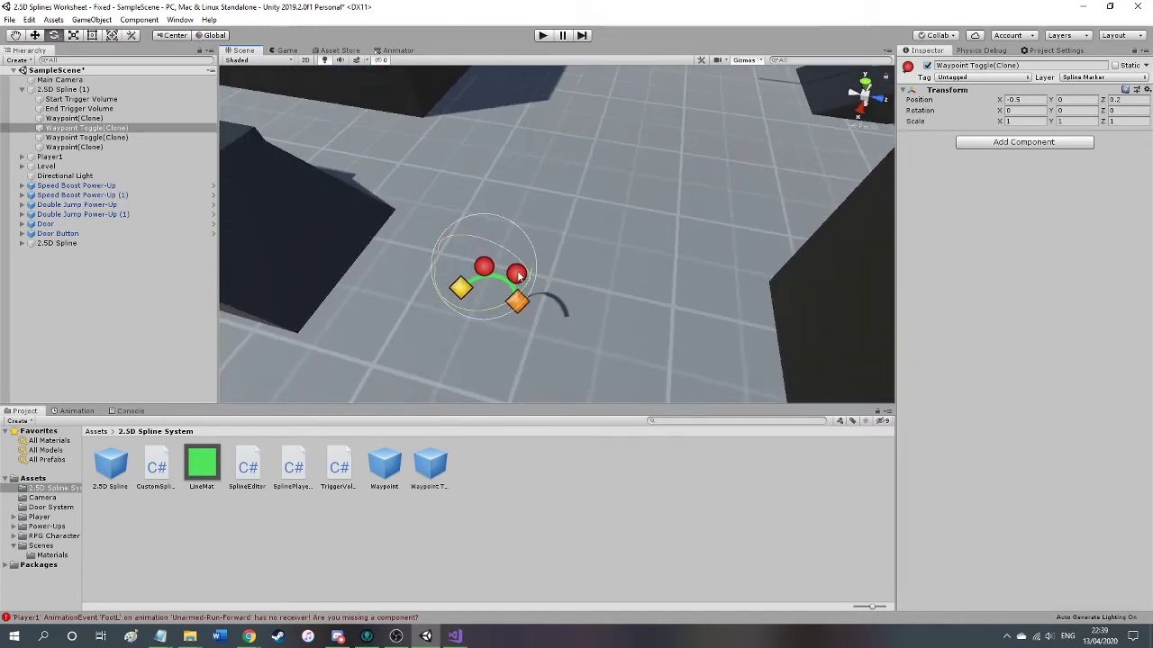
pyautogui.keyDown('alt'); pyautogui.moveTo(350, 213); pyautogui.dragTo(381, 182); pyautogui.keyUp('alt')
pyautogui.click(123, 139)
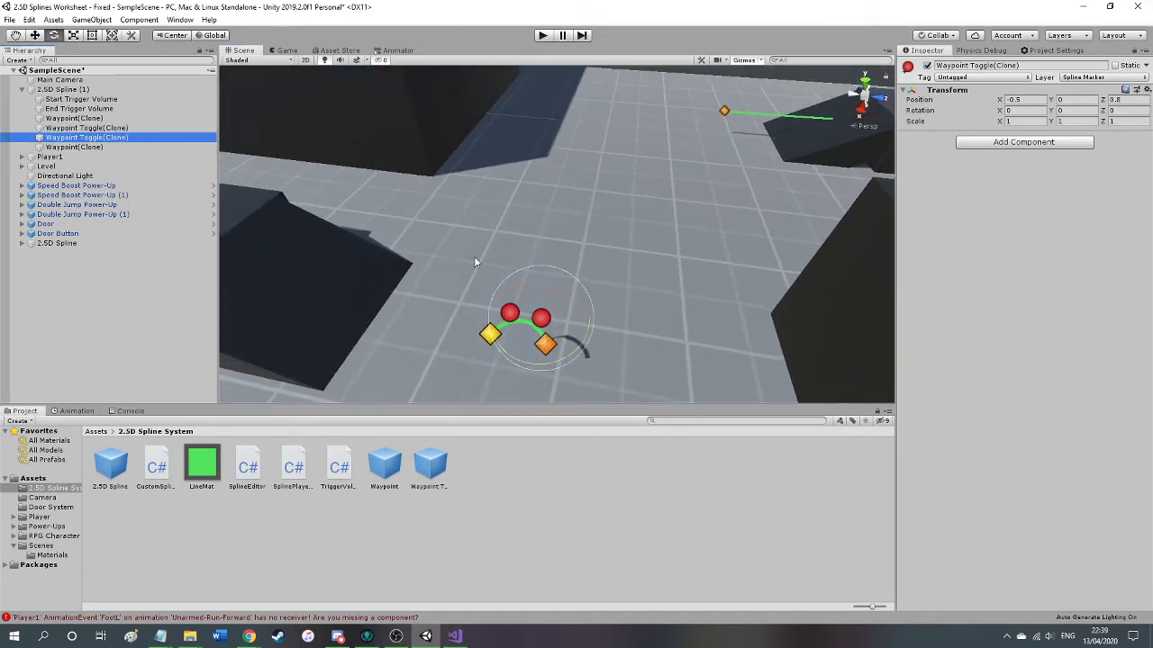
pyautogui.moveTo(521, 273); pyautogui.dragTo(555, 309, button='right')
pyautogui.press('w')
pyautogui.moveTo(527, 216); pyautogui.dragTo(592, 223, button='right')
pyautogui.press('s')
pyautogui.press('w')
pyautogui.keyDown('alt'); pyautogui.moveTo(593, 222); pyautogui.dragTo(473, 196); pyautogui.keyUp('alt')
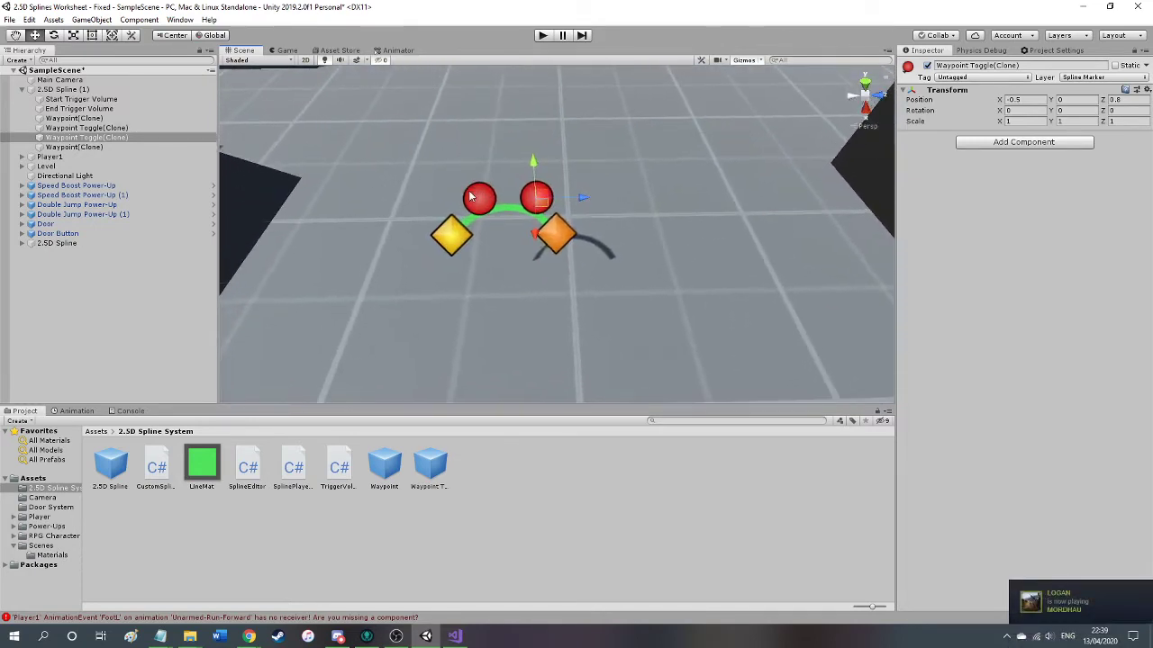
# Move the end waypoint of 2.5D Spline (1) across the floor to about X 2, Z 2.71.
pyautogui.click(109, 147)
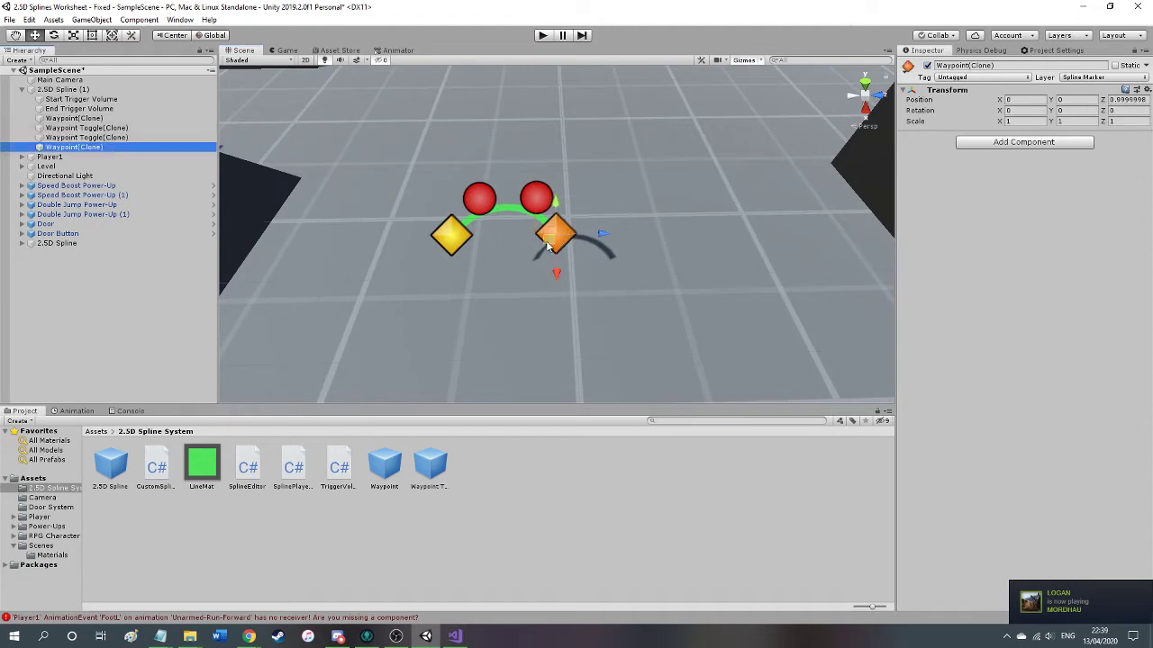
pyautogui.moveTo(549, 244)
pyautogui.mouseDown()
pyautogui.moveTo(613, 244)
pyautogui.moveTo(740, 190)
pyautogui.moveTo(771, 270)
pyautogui.moveTo(671, 274)
pyautogui.moveTo(616, 188)
pyautogui.moveTo(705, 211)
pyautogui.moveTo(619, 254)
pyautogui.moveTo(578, 207)
pyautogui.moveTo(738, 248)
pyautogui.moveTo(691, 247)
pyautogui.moveTo(700, 284)
pyautogui.moveTo(681, 288)
pyautogui.mouseUp()
pyautogui.moveTo(680, 290); pyautogui.dragTo(716, 347, button='right')
pyautogui.press('s')
pyautogui.press('w')
pyautogui.keyDown('alt'); pyautogui.moveTo(714, 347); pyautogui.dragTo(704, 345); pyautogui.keyUp('alt')
pyautogui.moveTo(541, 245); pyautogui.dragTo(613, 281)
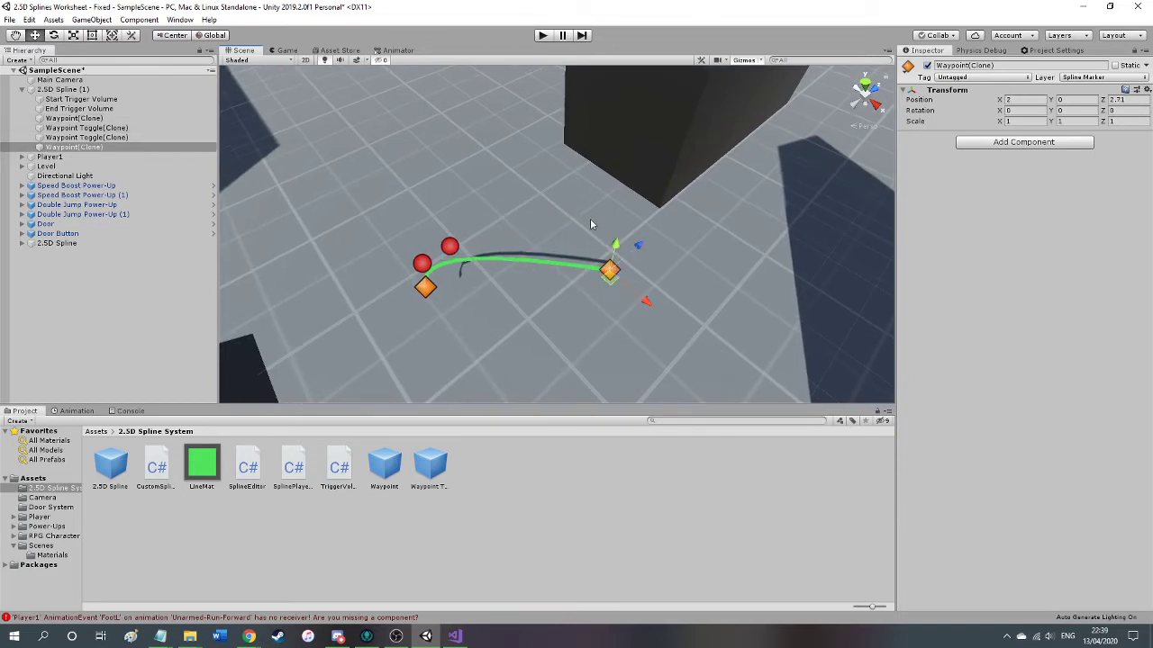
# Move the two waypoint toggles to opposite sides of the curve to give the spline an S-shape.
pyautogui.click(450, 247)
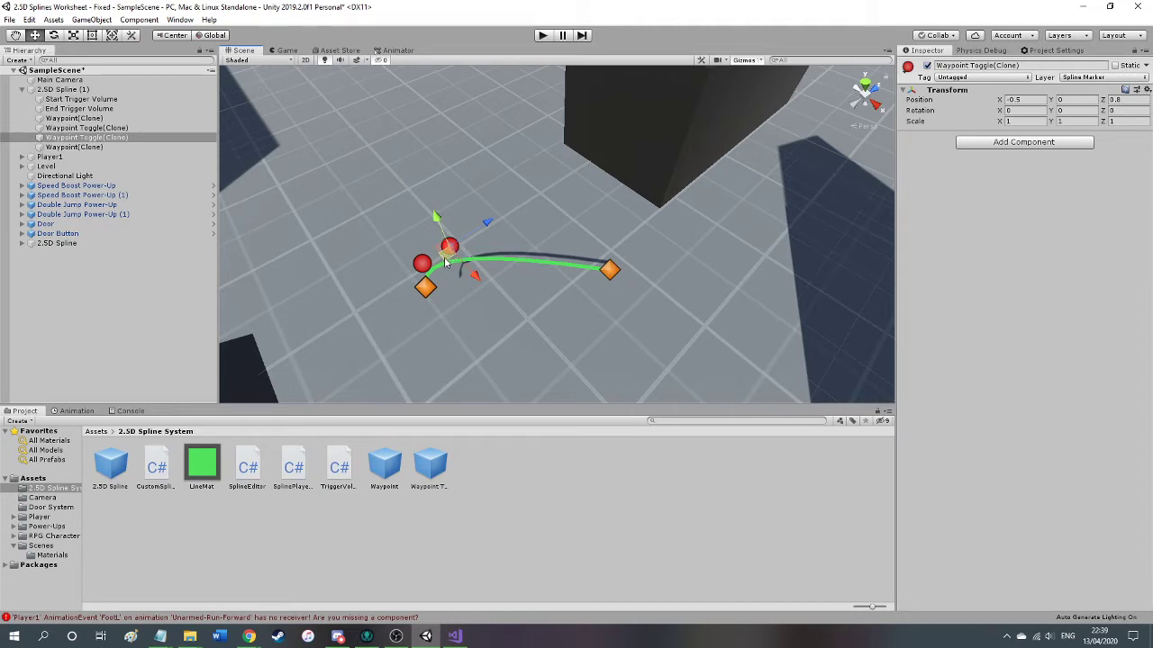
pyautogui.moveTo(446, 262); pyautogui.dragTo(550, 232)
pyautogui.click(423, 264)
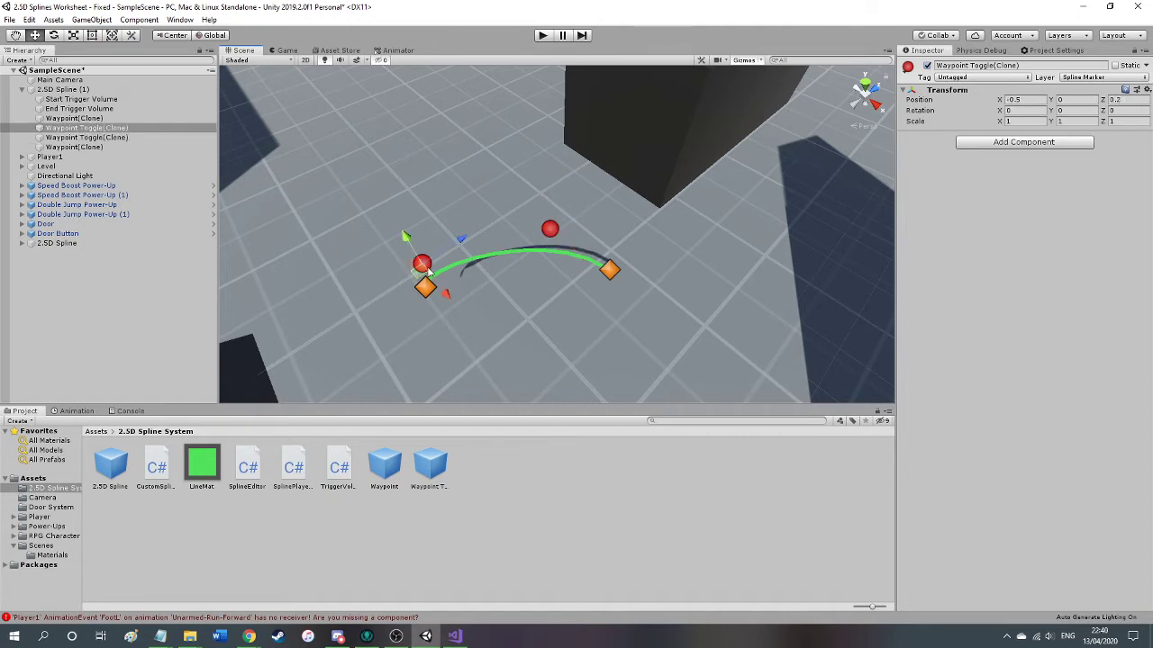
pyautogui.moveTo(424, 264)
pyautogui.mouseDown()
pyautogui.moveTo(463, 252)
pyautogui.moveTo(511, 315)
pyautogui.moveTo(471, 209)
pyautogui.moveTo(501, 263)
pyautogui.moveTo(502, 344)
pyautogui.moveTo(491, 325)
pyautogui.mouseUp()
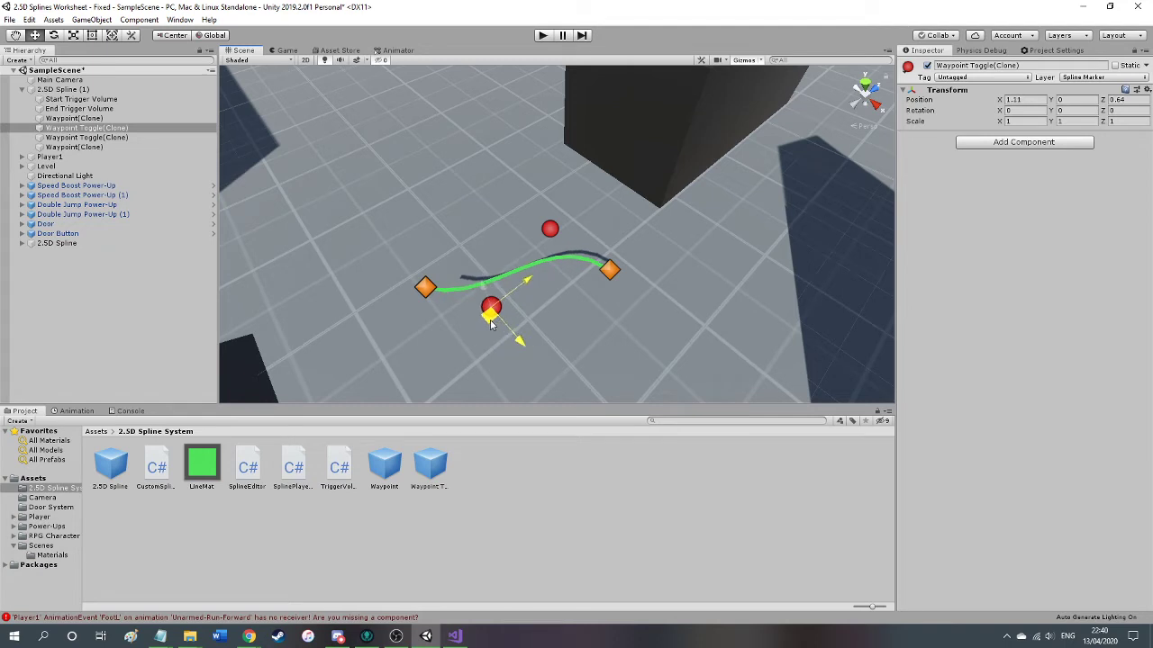
# Inspect the Start Trigger Volume and End Trigger Volume at the two ends of the new spline.
pyautogui.click(138, 100)
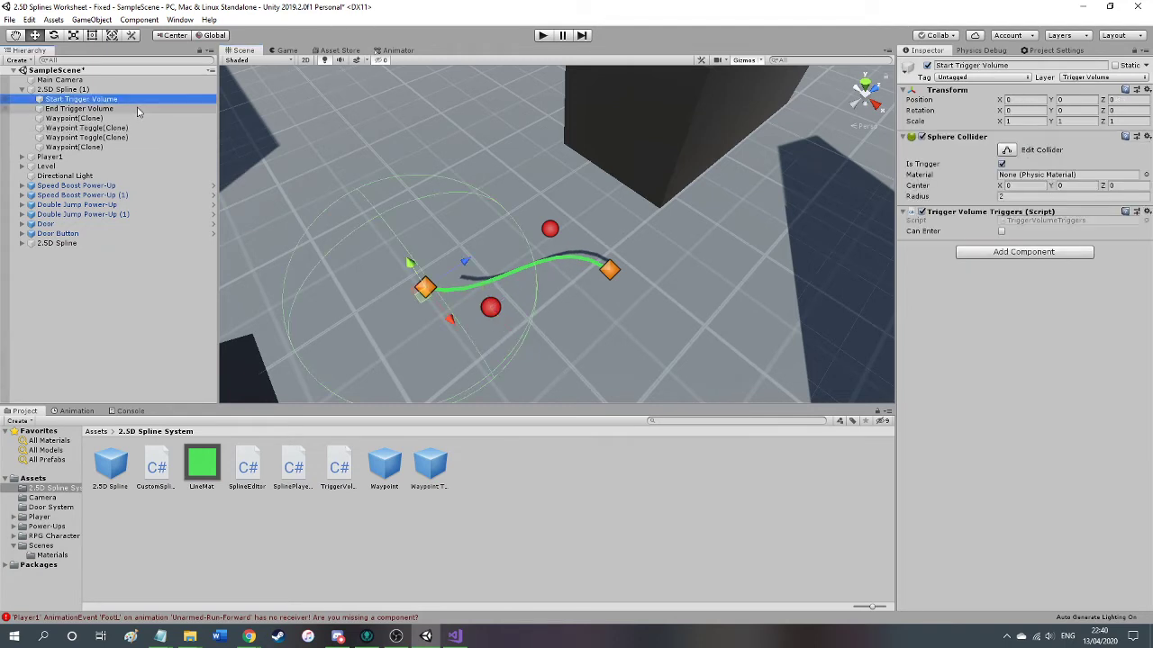
pyautogui.click(137, 110)
pyautogui.moveTo(525, 189); pyautogui.dragTo(543, 175, button='right')
pyautogui.press('s')
pyautogui.keyDown('alt'); pyautogui.moveTo(544, 174); pyautogui.dragTo(541, 178); pyautogui.keyUp('alt')
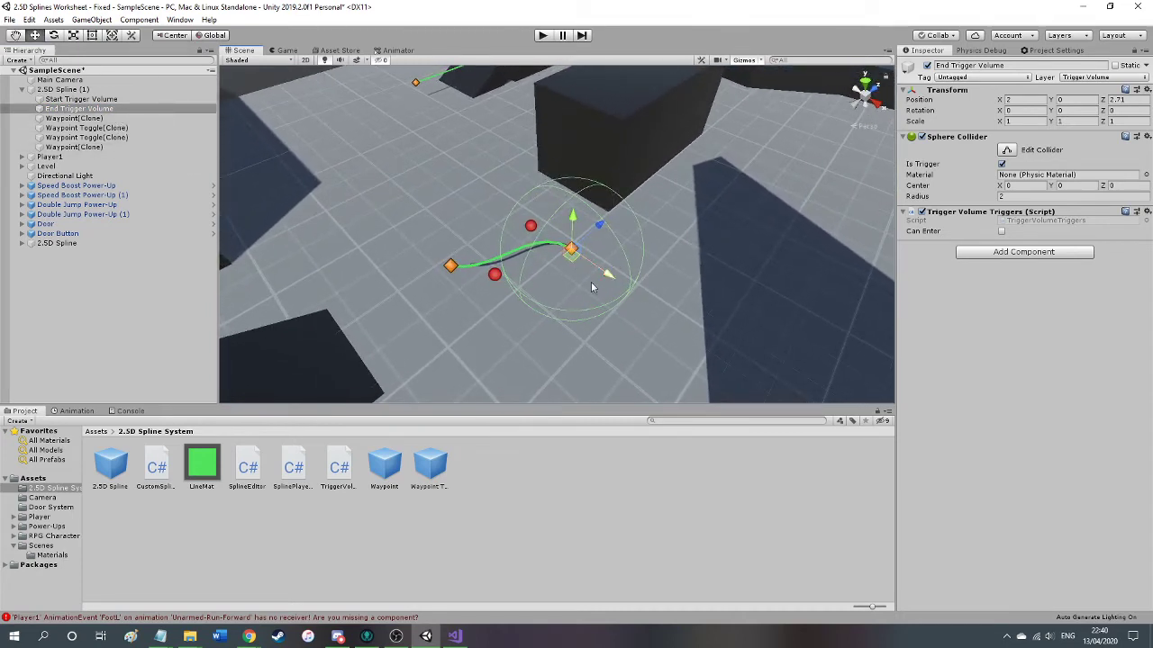
# Try moving the end waypoint to about X 5.26, Z 5.36 and check the End Trigger Volume's position.
pyautogui.click(100, 147)
pyautogui.moveTo(570, 261); pyautogui.dragTo(713, 262)
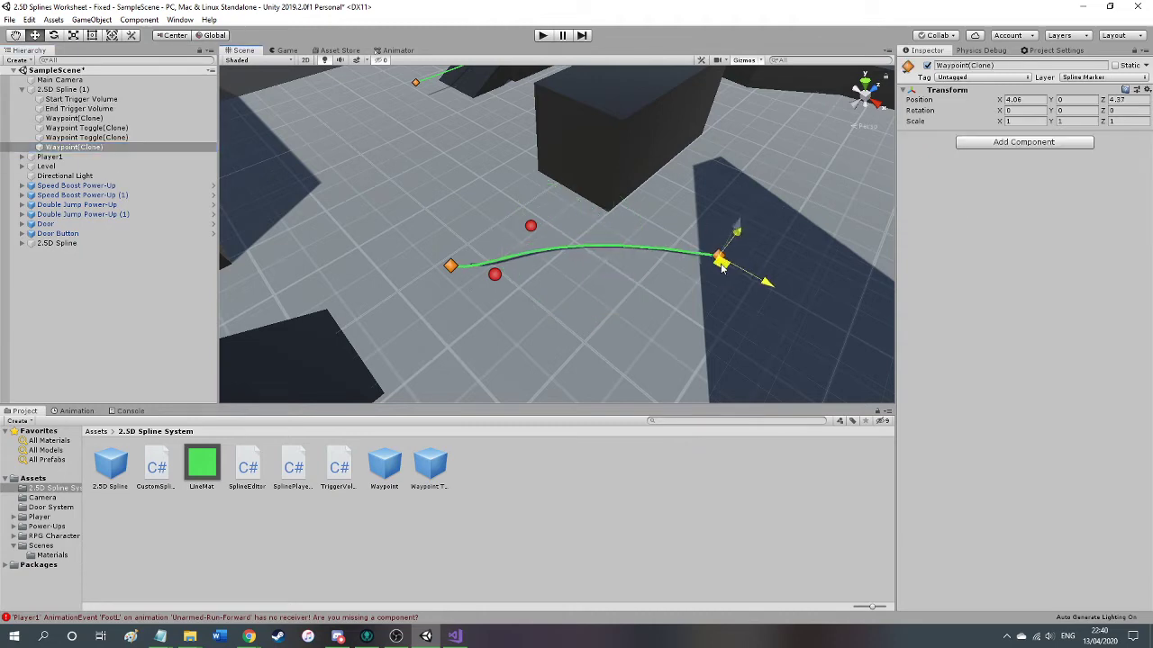
pyautogui.click(709, 257)
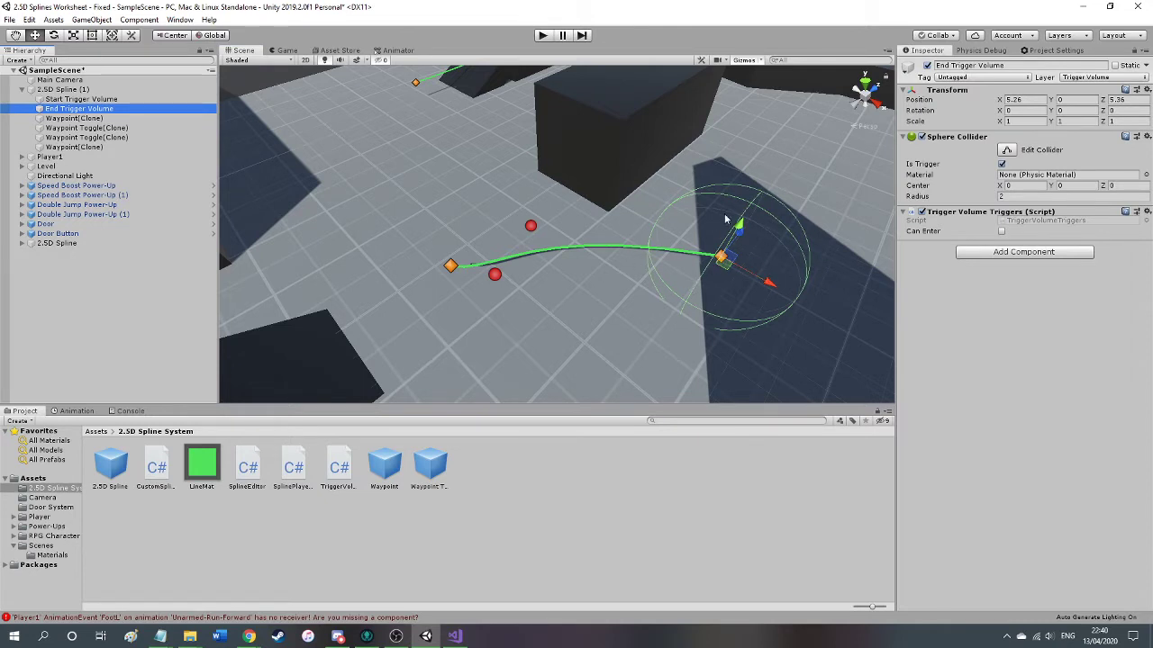
pyautogui.click(721, 258)
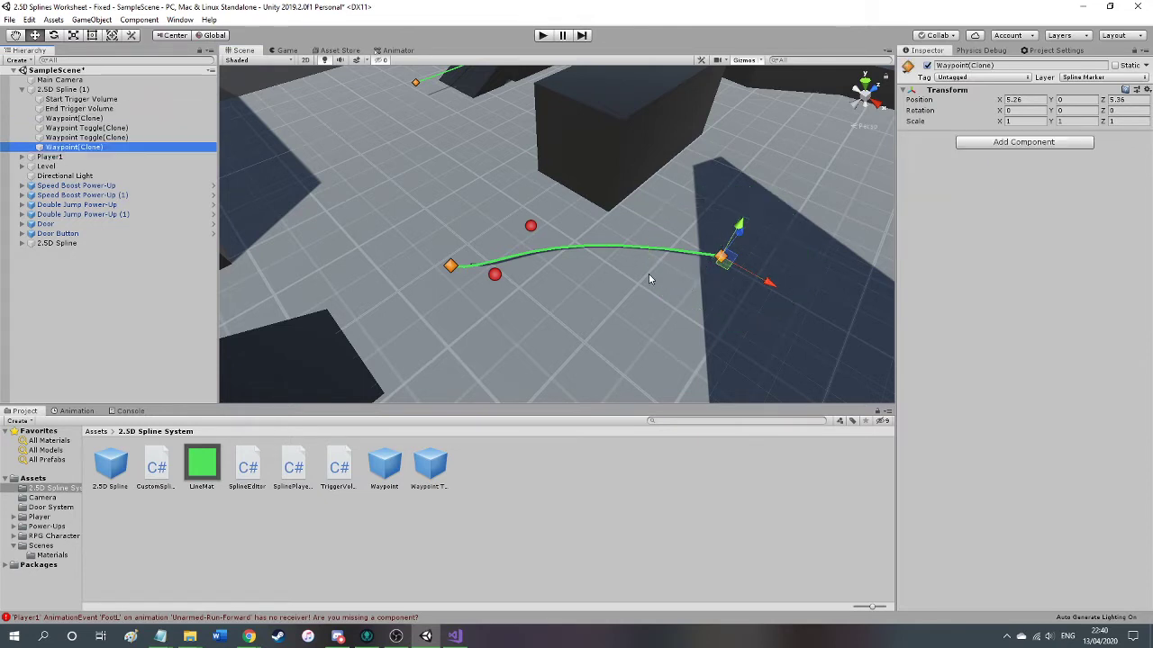
pyautogui.moveTo(715, 276)
pyautogui.mouseDown()
pyautogui.moveTo(538, 262)
pyautogui.moveTo(217, 163)
pyautogui.moveTo(411, 217)
pyautogui.mouseUp()
# Add another waypoint to 2.5D Spline (1) with the Spline Editor.
pyautogui.click(81, 90)
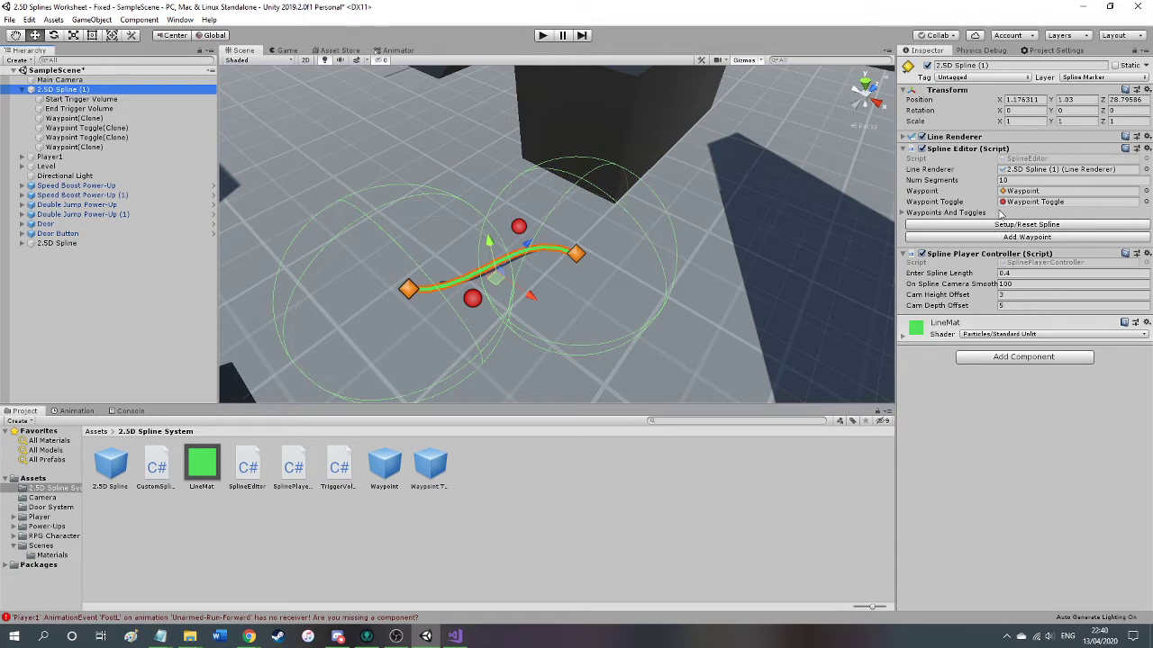
pyautogui.moveTo(727, 234); pyautogui.dragTo(717, 262, button='right')
pyautogui.press('s')
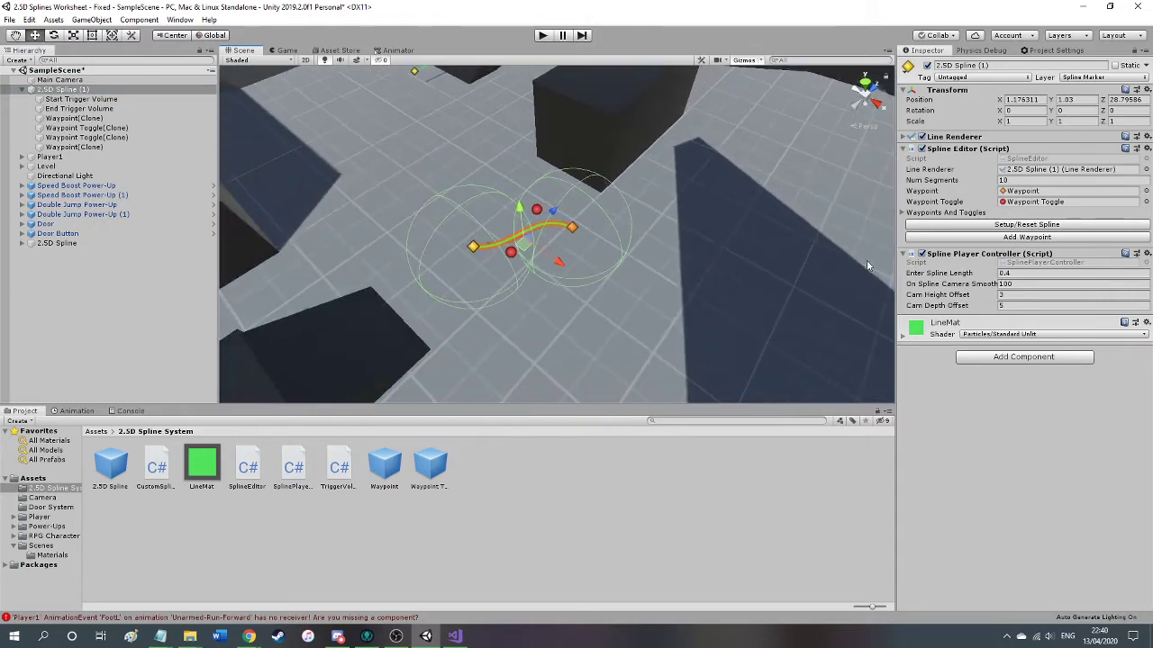
pyautogui.click(1016, 237)
pyautogui.moveTo(726, 266)
pyautogui.keyDown('alt'); pyautogui.mouseDown()
pyautogui.moveTo(760, 259)
pyautogui.moveTo(720, 273)
pyautogui.moveTo(689, 306)
pyautogui.moveTo(658, 308)
pyautogui.mouseUp(); pyautogui.keyUp('alt')
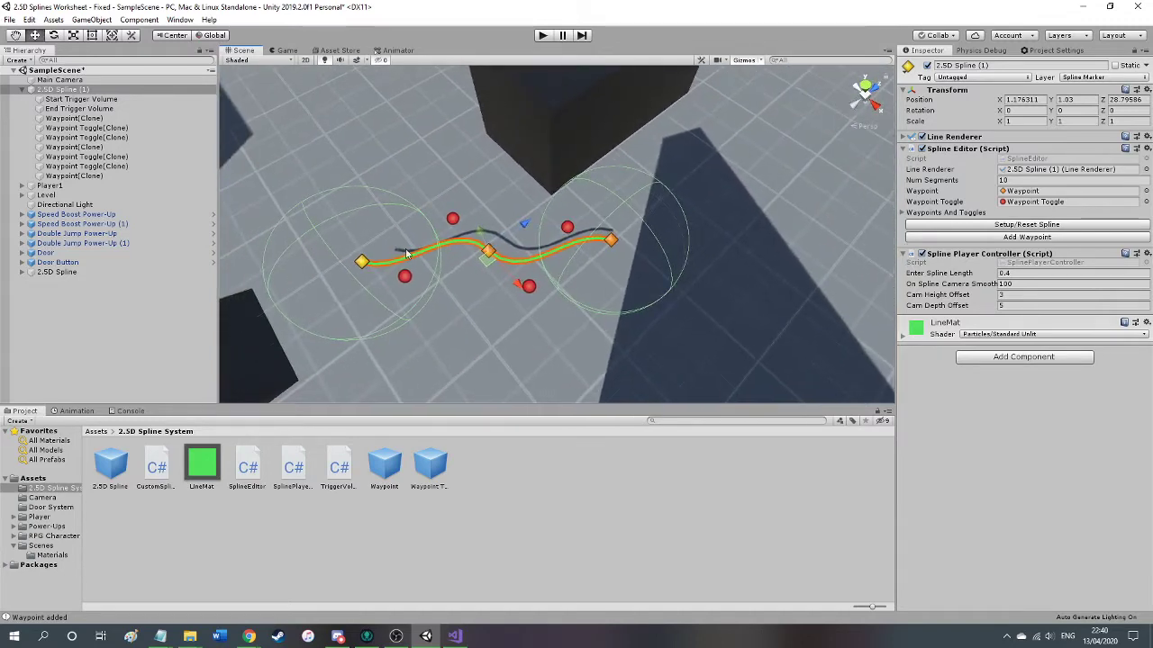
pyautogui.keyDown('alt'); pyautogui.moveTo(413, 257); pyautogui.dragTo(506, 262); pyautogui.keyUp('alt')
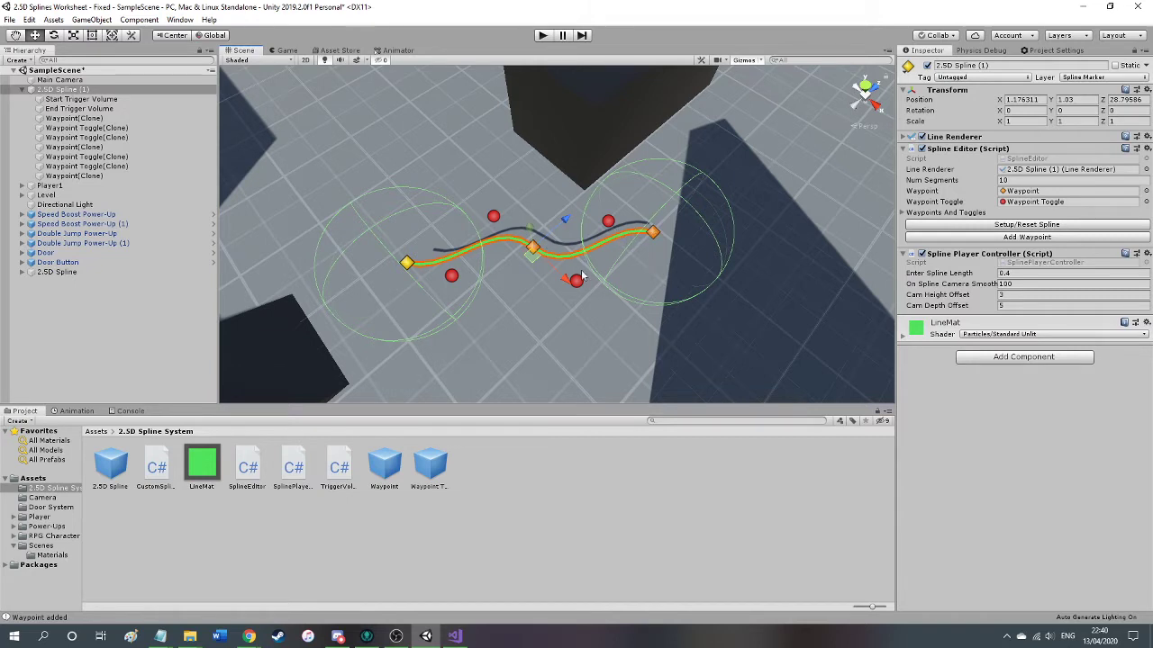
# Move the spline's new end waypoint farther out across the floor, away from the middle waypoint.
pyautogui.keyDown('alt'); pyautogui.moveTo(581, 269); pyautogui.dragTo(591, 222); pyautogui.keyUp('alt')
pyautogui.press('w')
pyautogui.moveTo(591, 222)
pyautogui.mouseDown(button='right')
pyautogui.moveTo(602, 197)
pyautogui.moveTo(657, 222)
pyautogui.mouseUp(button='right')
pyautogui.click(656, 222)
pyautogui.moveTo(656, 230); pyautogui.dragTo(767, 309)
# Reposition the toggles around the middle waypoint, the second to about X 0.61, Z 3.21, and move the last toggle to about X 4.61, Z 5.91.
pyautogui.click(553, 315)
pyautogui.moveTo(553, 315)
pyautogui.mouseDown()
pyautogui.moveTo(543, 225)
pyautogui.moveTo(517, 295)
pyautogui.moveTo(461, 345)
pyautogui.moveTo(417, 324)
pyautogui.moveTo(535, 309)
pyautogui.moveTo(475, 219)
pyautogui.moveTo(386, 244)
pyautogui.moveTo(390, 261)
pyautogui.moveTo(523, 249)
pyautogui.moveTo(505, 336)
pyautogui.moveTo(533, 322)
pyautogui.mouseUp()
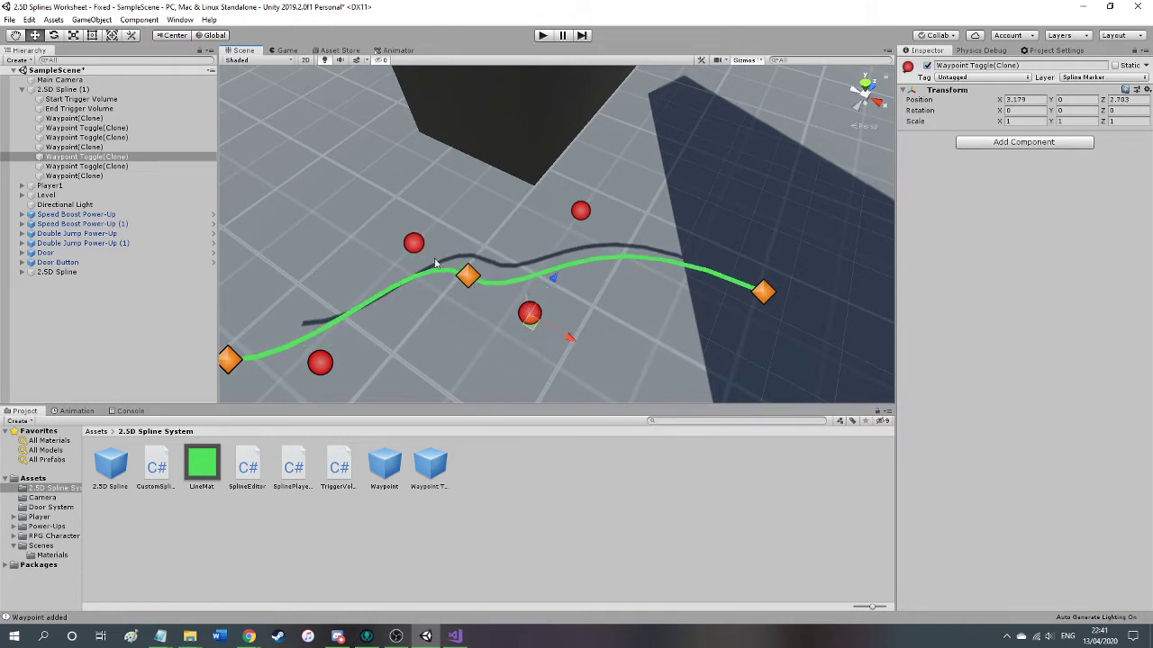
pyautogui.click(472, 280)
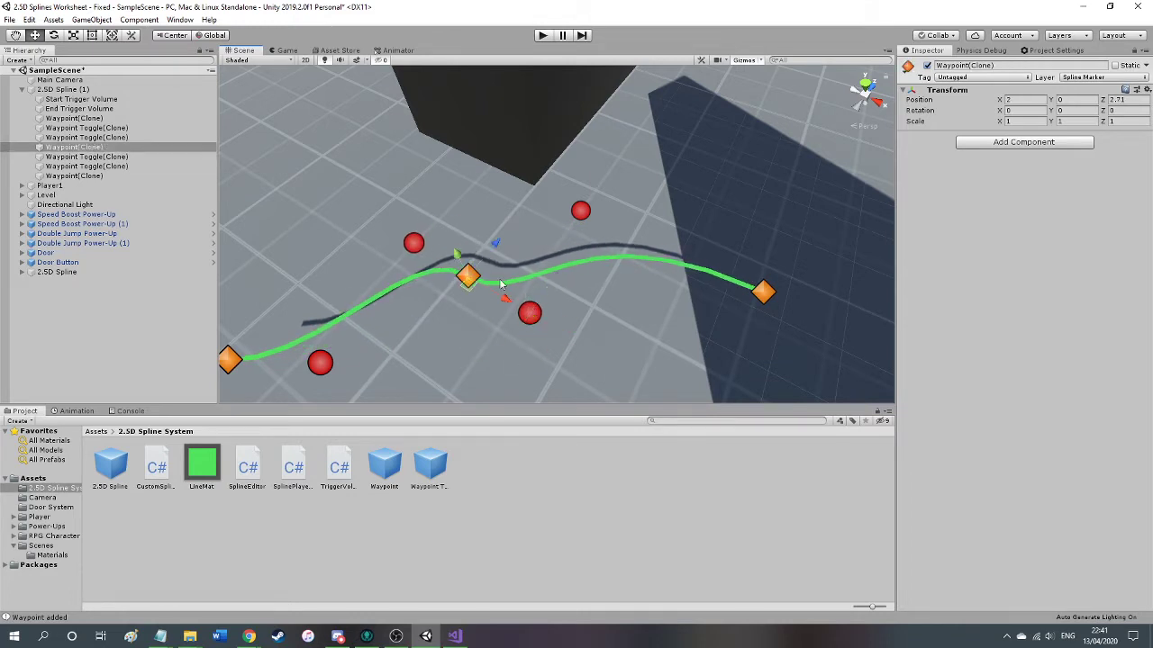
pyautogui.click(529, 320)
pyautogui.moveTo(531, 328)
pyautogui.mouseDown()
pyautogui.moveTo(490, 323)
pyautogui.moveTo(543, 375)
pyautogui.moveTo(493, 319)
pyautogui.mouseUp()
pyautogui.click(441, 254)
pyautogui.moveTo(445, 258); pyautogui.dragTo(424, 220)
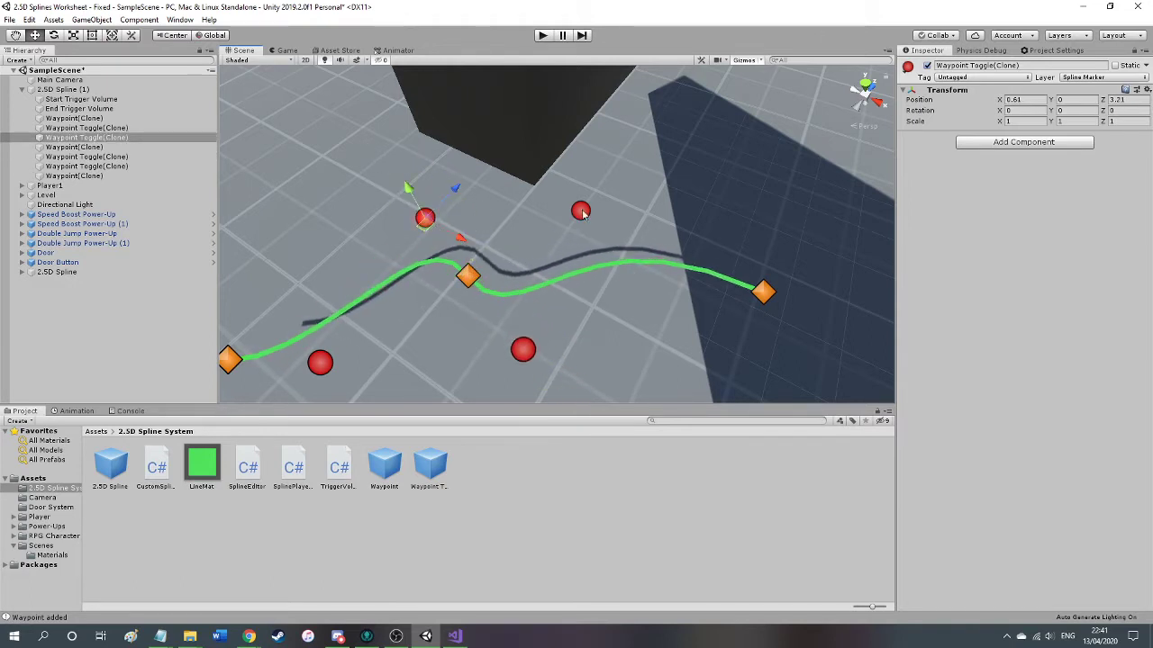
pyautogui.moveTo(583, 212)
pyautogui.mouseDown()
pyautogui.moveTo(752, 195)
pyautogui.moveTo(692, 210)
pyautogui.mouseUp()
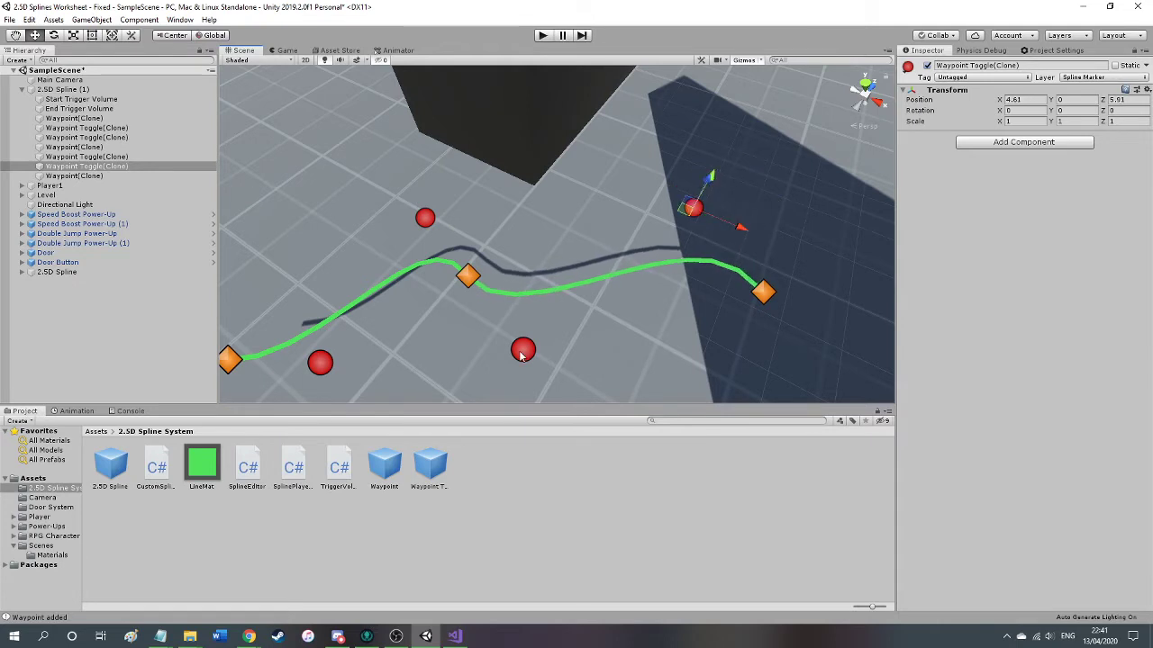
# Reverse the bends by moving the first three toggles across the curve, placing the first toggle at about X -0.12, Z 2.17.
pyautogui.moveTo(520, 355)
pyautogui.mouseDown()
pyautogui.moveTo(604, 277)
pyautogui.moveTo(548, 192)
pyautogui.moveTo(526, 192)
pyautogui.mouseUp()
pyautogui.moveTo(456, 262); pyautogui.dragTo(416, 303, button='right')
pyautogui.moveTo(439, 298)
pyautogui.mouseDown()
pyautogui.moveTo(401, 198)
pyautogui.moveTo(461, 211)
pyautogui.mouseUp()
# Examine the curve's segmented bends up close around the first and middle waypoints, and select the parent 2.5D Spline (1).
pyautogui.keyDown('alt'); pyautogui.moveTo(508, 261); pyautogui.dragTo(582, 279); pyautogui.keyUp('alt')
pyautogui.press('w')
pyautogui.moveTo(581, 279); pyautogui.dragTo(541, 266, button='right')
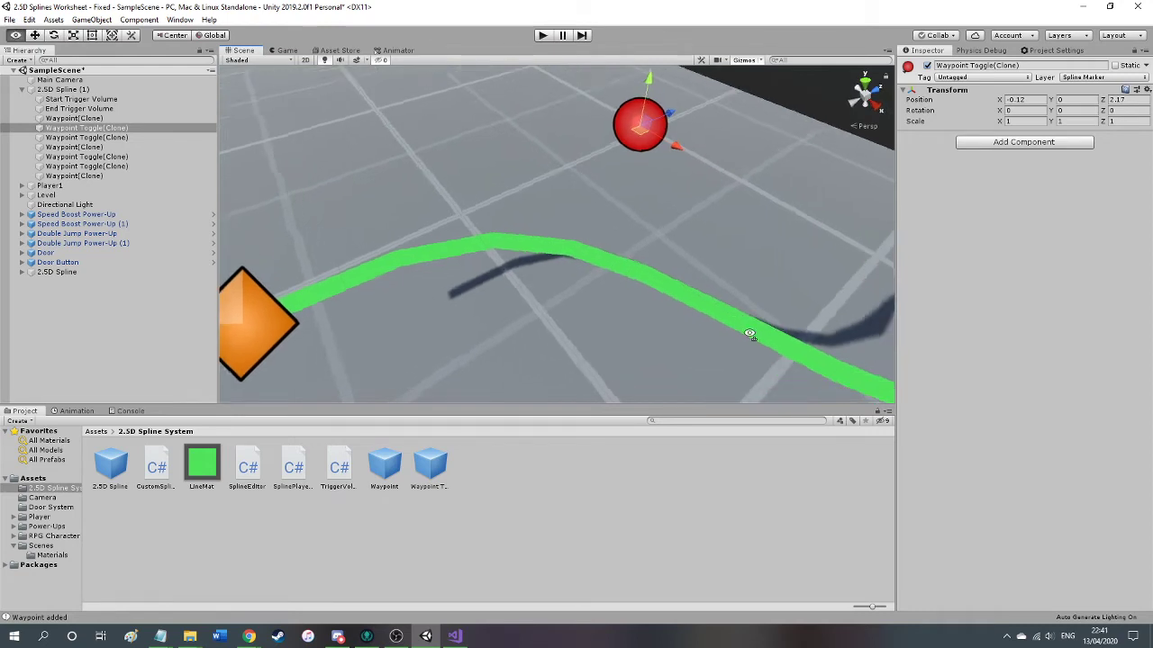
pyautogui.moveTo(757, 336); pyautogui.dragTo(805, 355, button='right')
pyautogui.press('s')
pyautogui.moveTo(692, 330); pyautogui.dragTo(656, 320, button='right')
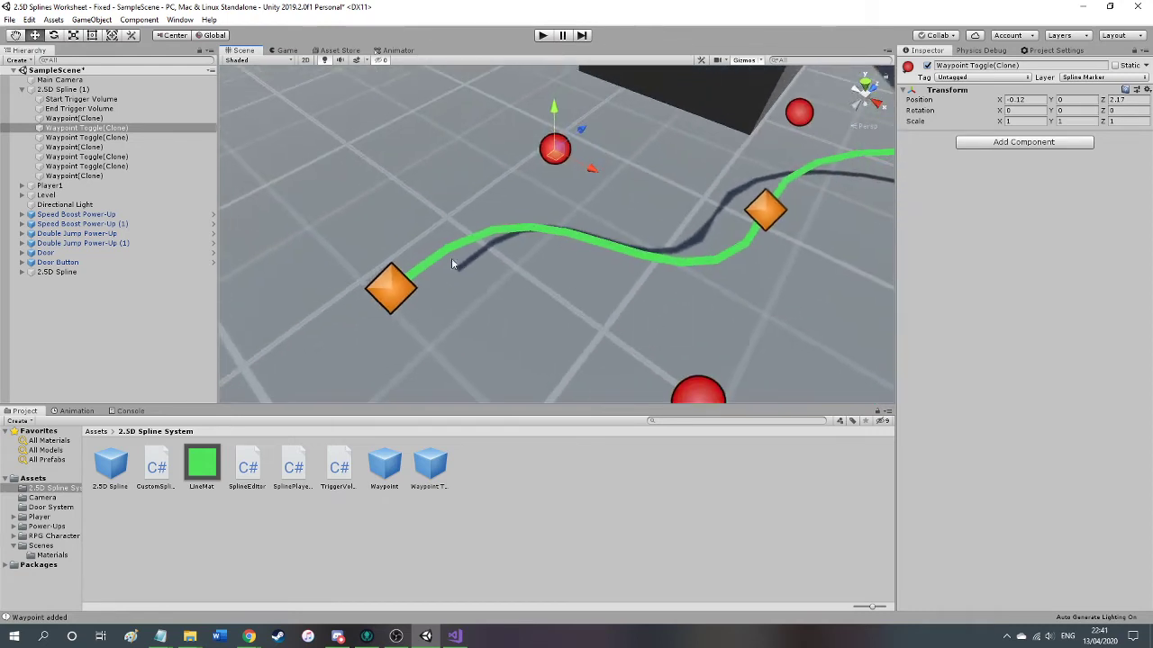
pyautogui.moveTo(723, 260); pyautogui.dragTo(704, 238, button='right')
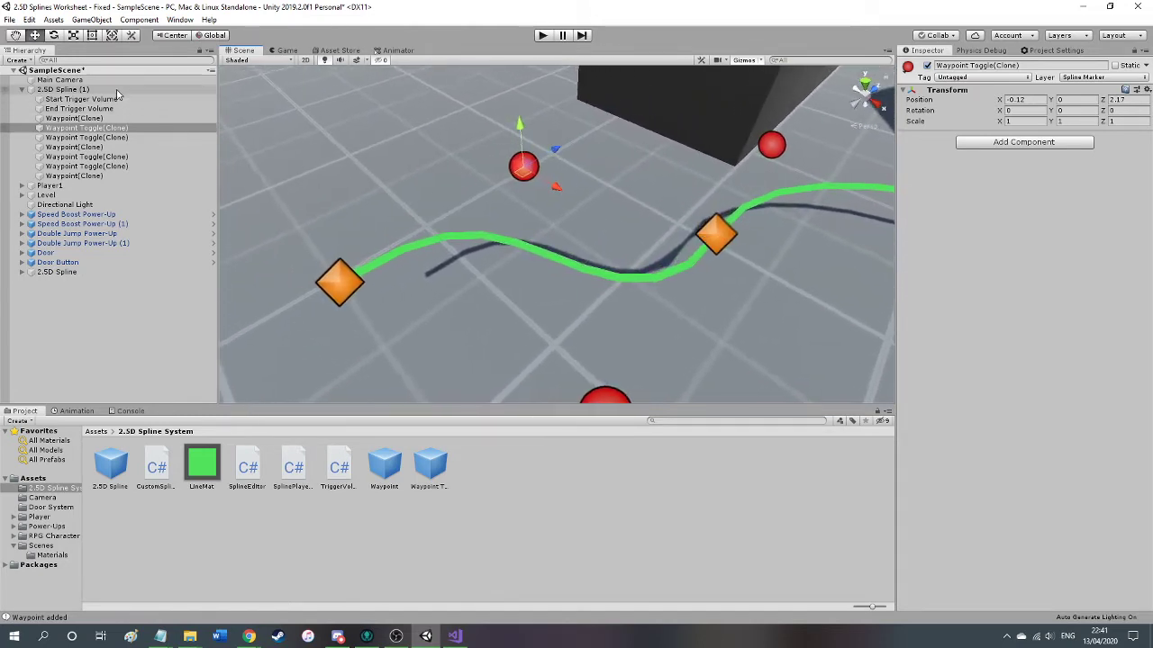
pyautogui.click(63, 90)
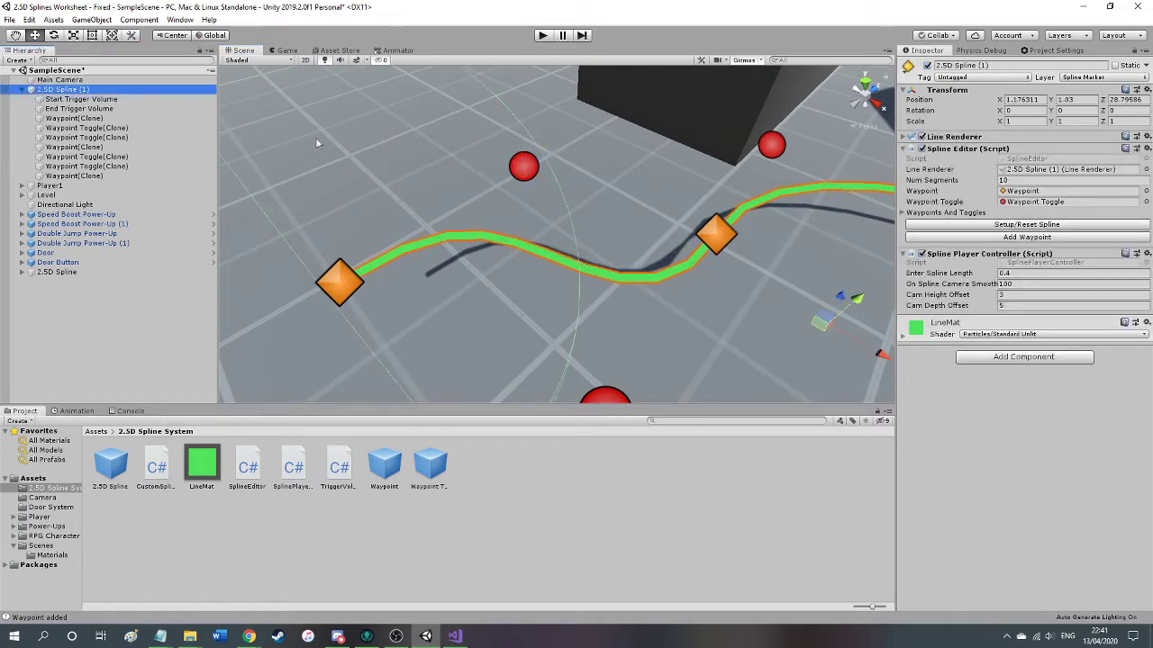
# Reduce the number of segments of the 2.5D Spline (1) to 6 and further down to 4.
pyautogui.click(1032, 182)
pyautogui.moveTo(758, 261)
pyautogui.mouseDown(button='right')
pyautogui.moveTo(851, 255)
pyautogui.moveTo(755, 251)
pyautogui.moveTo(747, 263)
pyautogui.mouseUp(button='right')
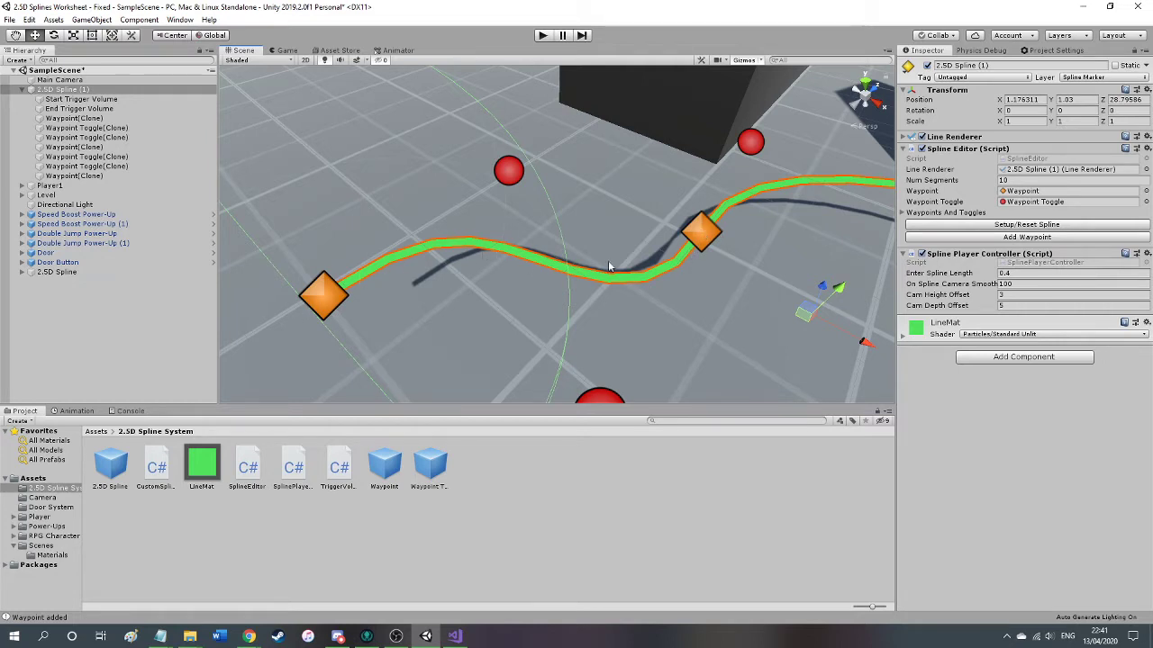
pyautogui.click(1023, 182)
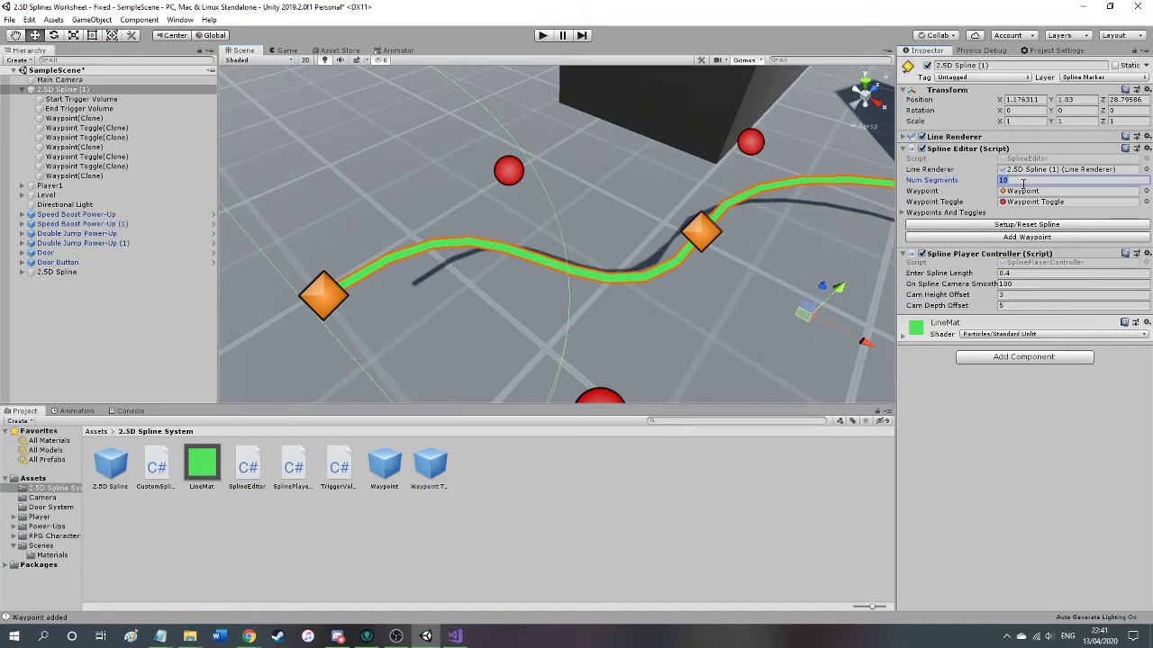
pyautogui.write('6')
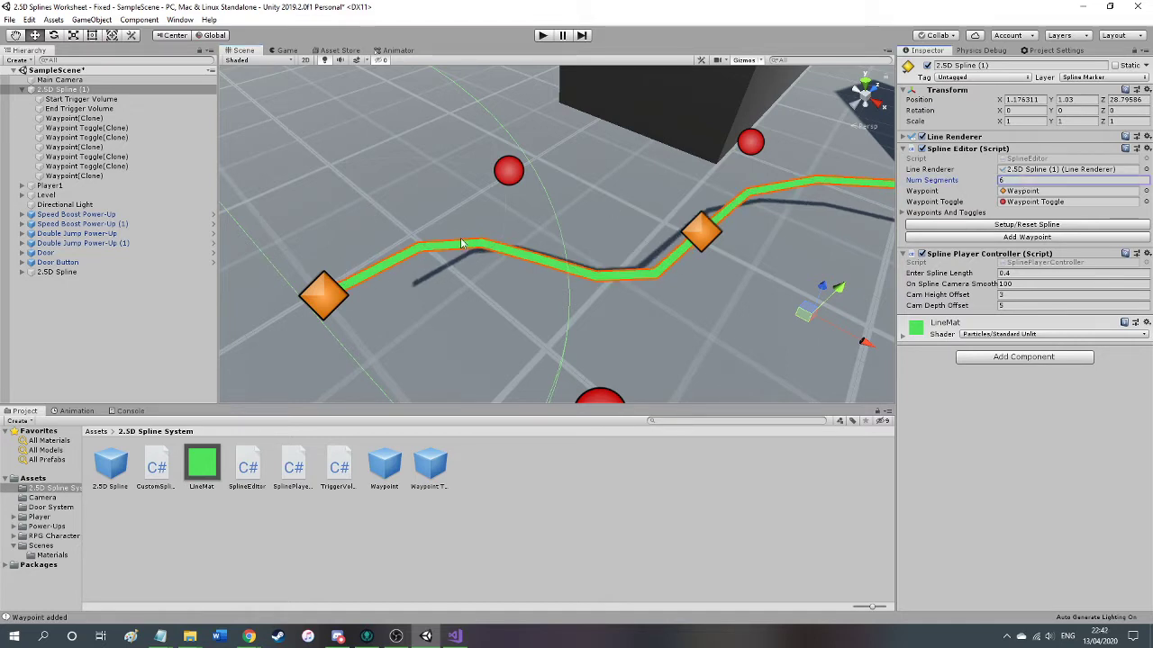
pyautogui.click(1022, 181)
pyautogui.write('5')
pyautogui.press('BackSpace')
pyautogui.write('4')
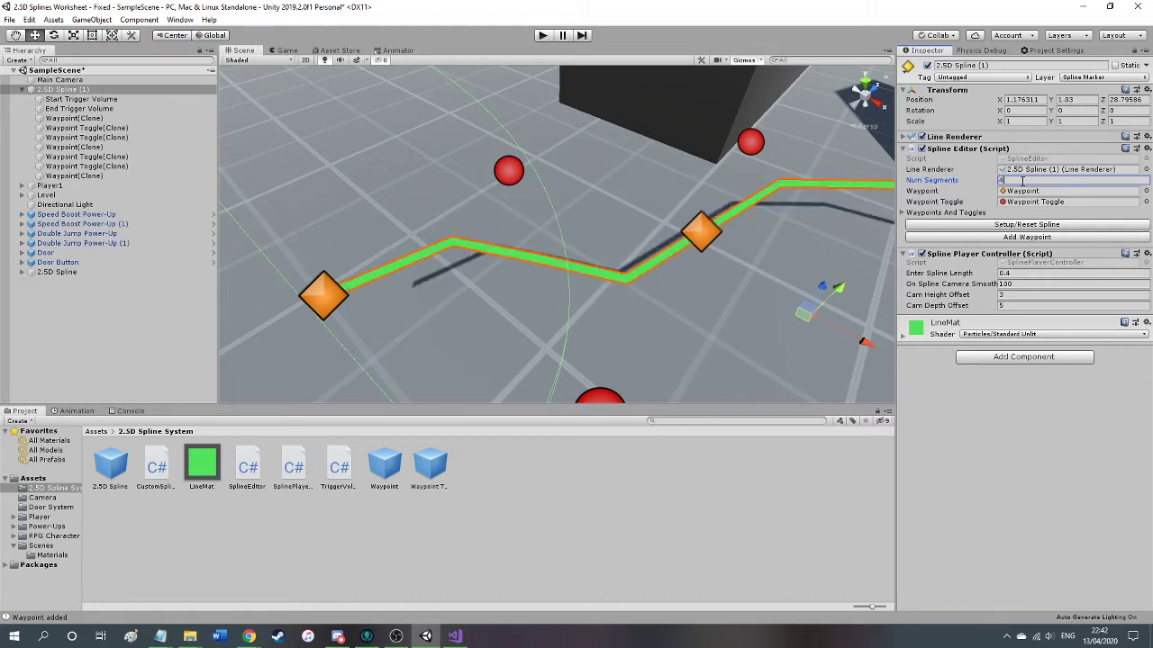
# Lower the spline's number of segments stepwise to 3, 2 and 1, and view the path across all three waypoints.
pyautogui.press('BackSpace')
pyautogui.write('3')
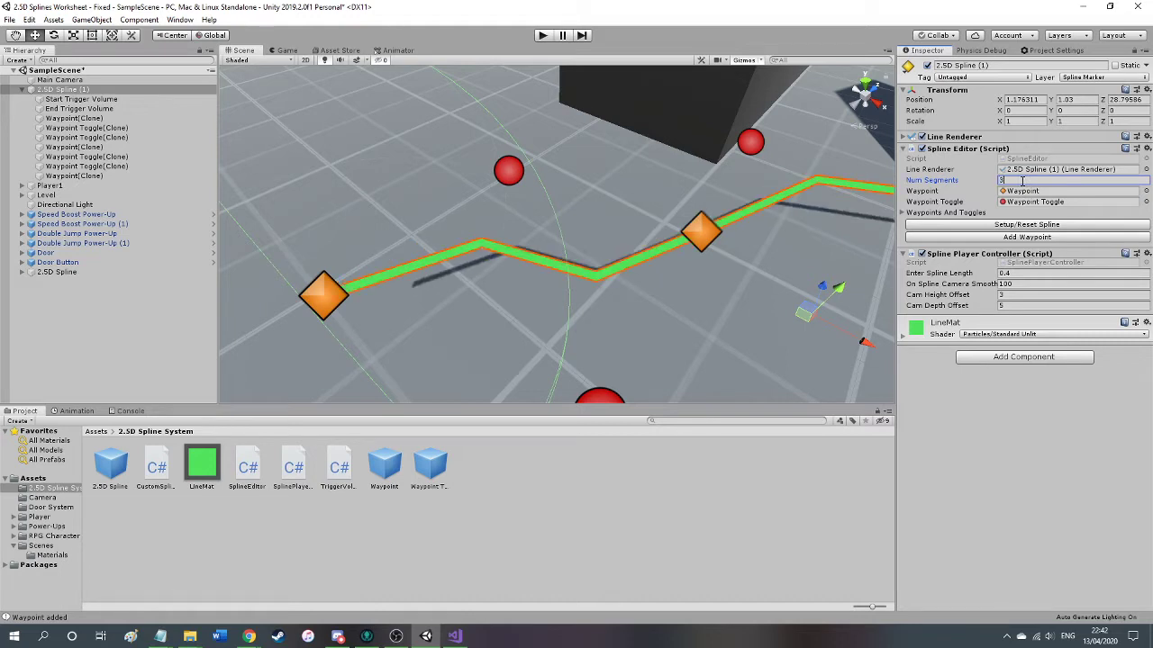
pyautogui.press('BackSpace')
pyautogui.write('2')
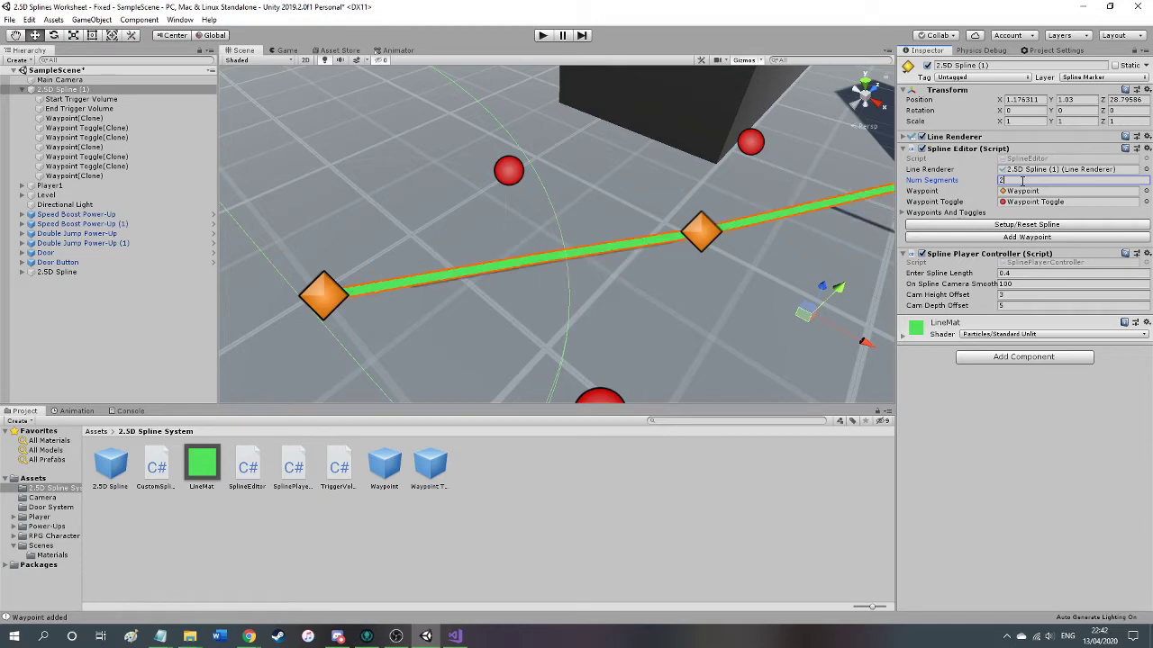
pyautogui.press('BackSpace')
pyautogui.write('1')
pyautogui.keyDown('alt'); pyautogui.moveTo(702, 260); pyautogui.dragTo(761, 298); pyautogui.keyUp('alt')
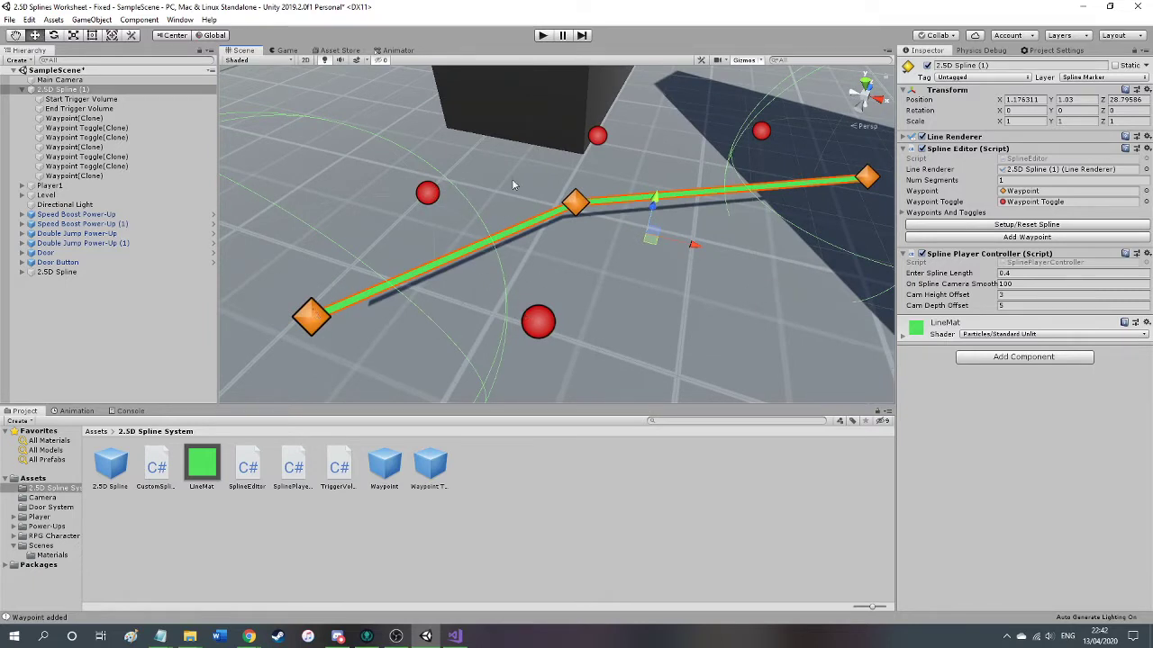
# Restore the spline's number of segments to 10 and inspect the curve around its waypoints.
pyautogui.click(1008, 180)
pyautogui.write('0')
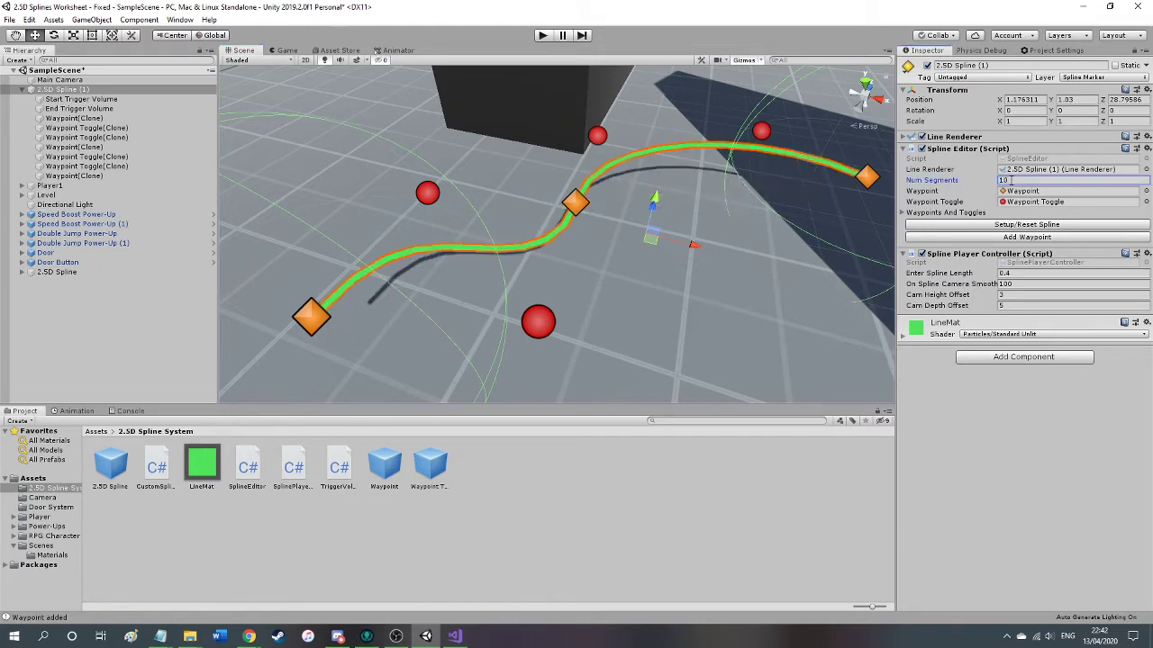
pyautogui.moveTo(727, 227); pyautogui.dragTo(654, 232, button='right')
pyautogui.press('w')
pyautogui.scroll(-4, 657, 237)
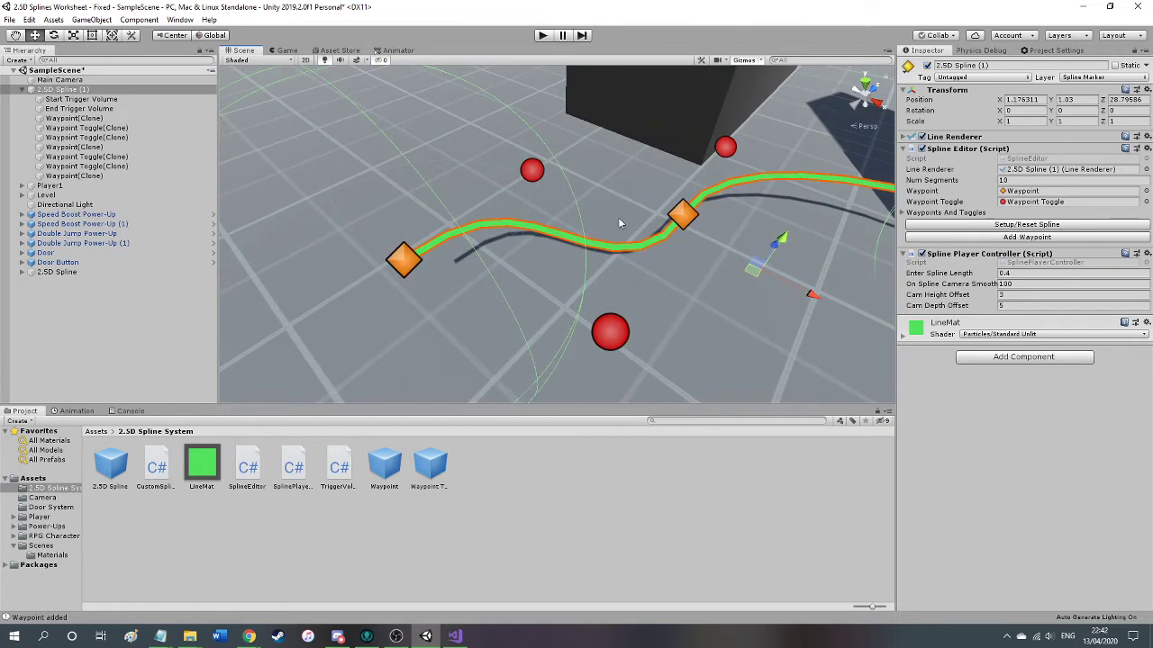
pyautogui.moveTo(703, 242); pyautogui.dragTo(766, 232, button='right')
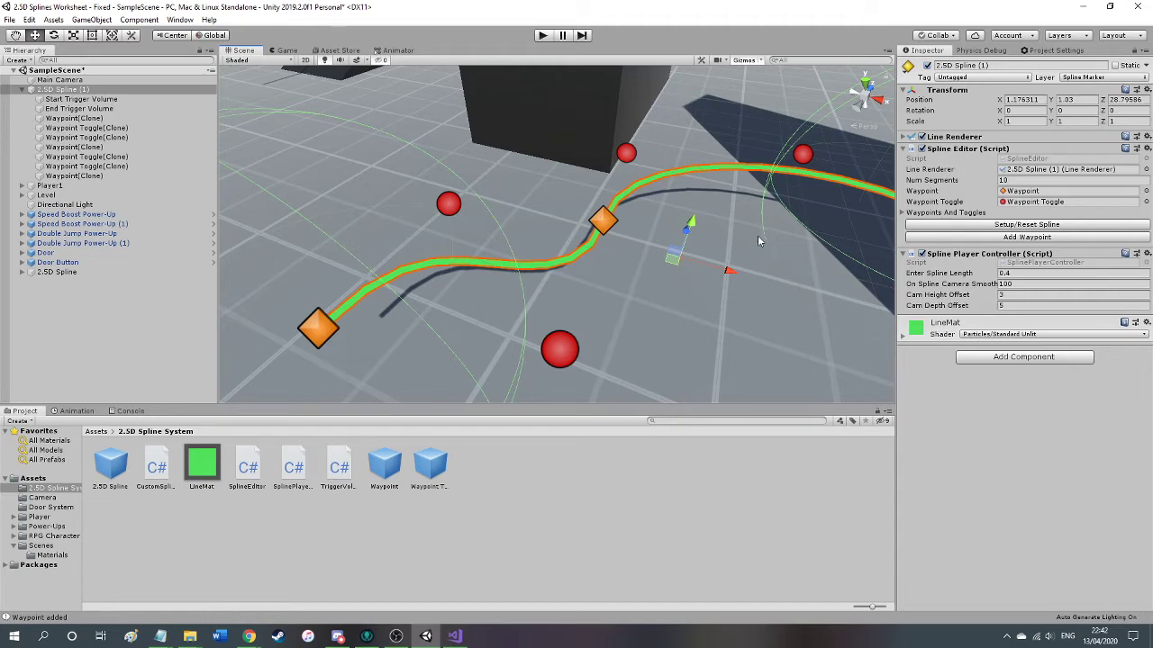
pyautogui.moveTo(574, 261)
pyautogui.mouseDown(button='right')
pyautogui.moveTo(749, 229)
pyautogui.moveTo(588, 275)
pyautogui.mouseUp(button='right')
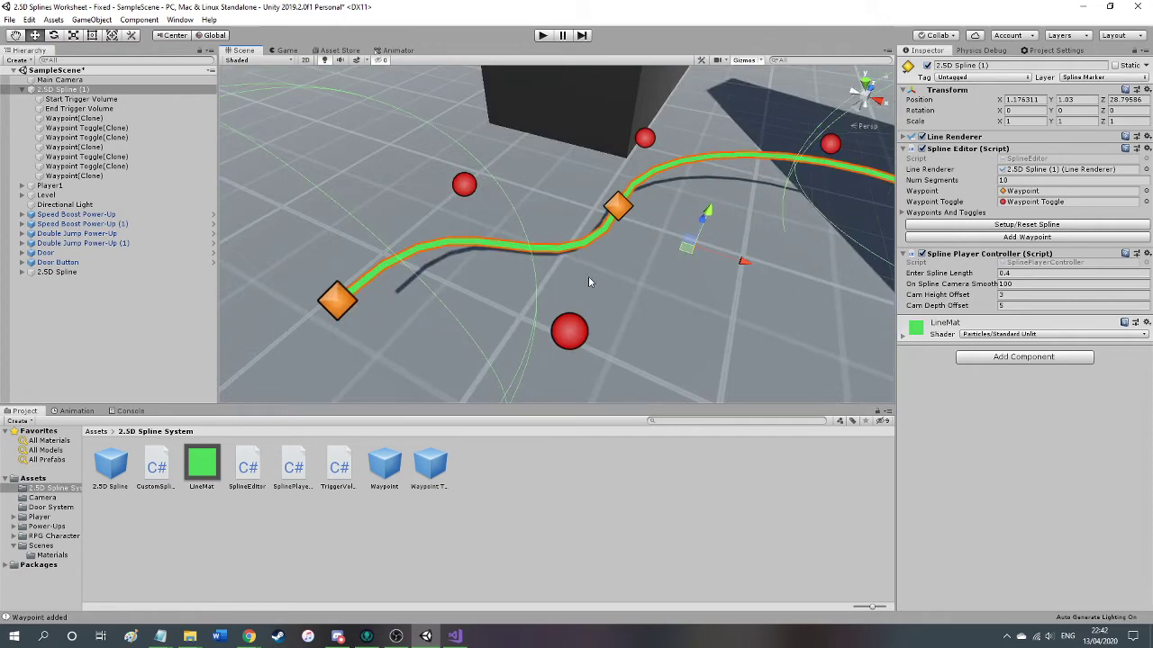
# Reset the 2.5D Spline (1) to its default short arc with two waypoints and two toggles.
pyautogui.click(619, 208)
pyautogui.press('s')
pyautogui.moveTo(724, 244)
pyautogui.mouseDown(button='right')
pyautogui.moveTo(688, 298)
pyautogui.moveTo(644, 289)
pyautogui.moveTo(695, 283)
pyautogui.moveTo(677, 254)
pyautogui.moveTo(757, 241)
pyautogui.mouseUp(button='right')
pyautogui.press('w')
pyautogui.press('a')
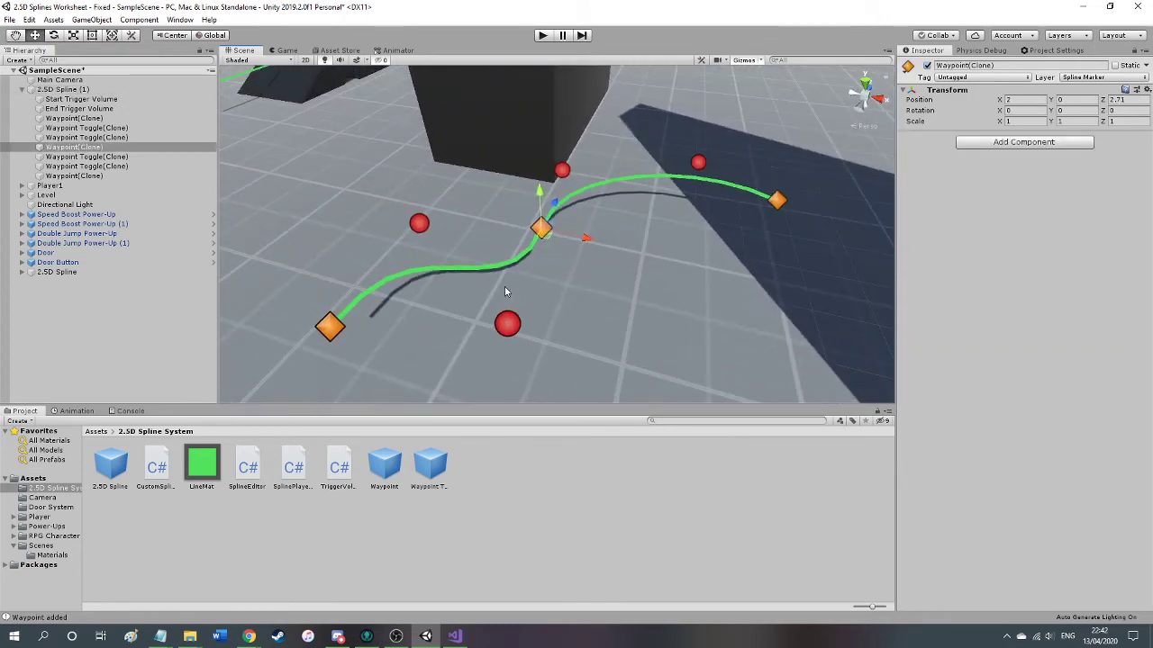
pyautogui.click(112, 91)
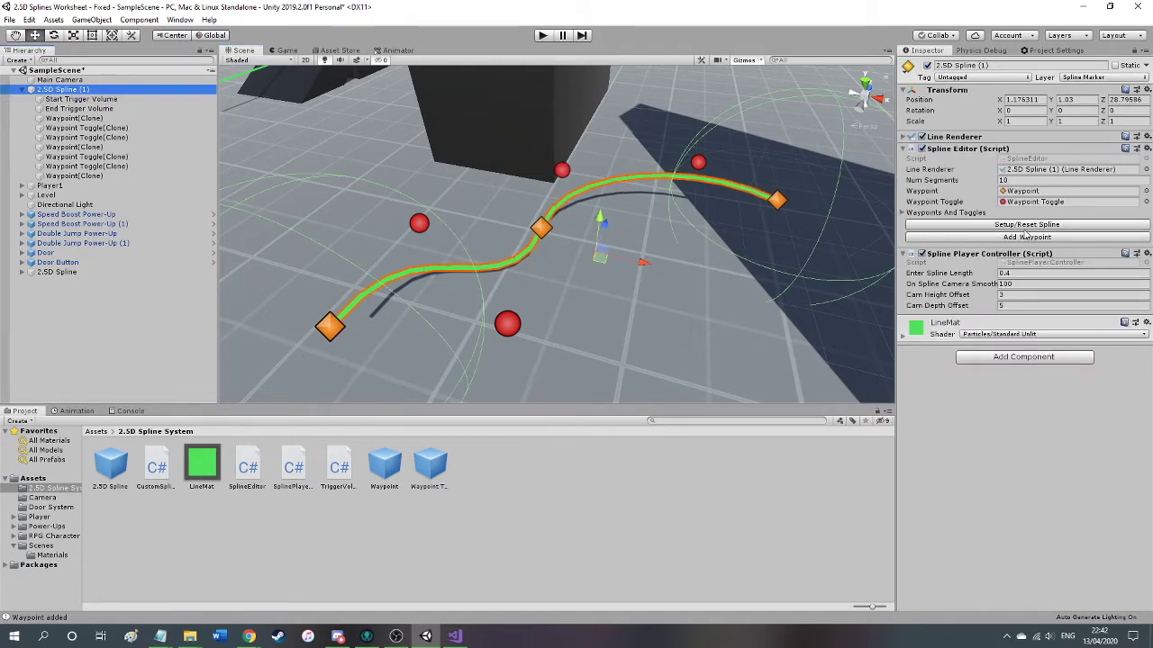
pyautogui.click(1027, 228)
pyautogui.moveTo(693, 253); pyautogui.dragTo(442, 246, button='right')
pyautogui.press('w')
pyautogui.moveTo(696, 260); pyautogui.dragTo(663, 270, button='right')
pyautogui.press('s')
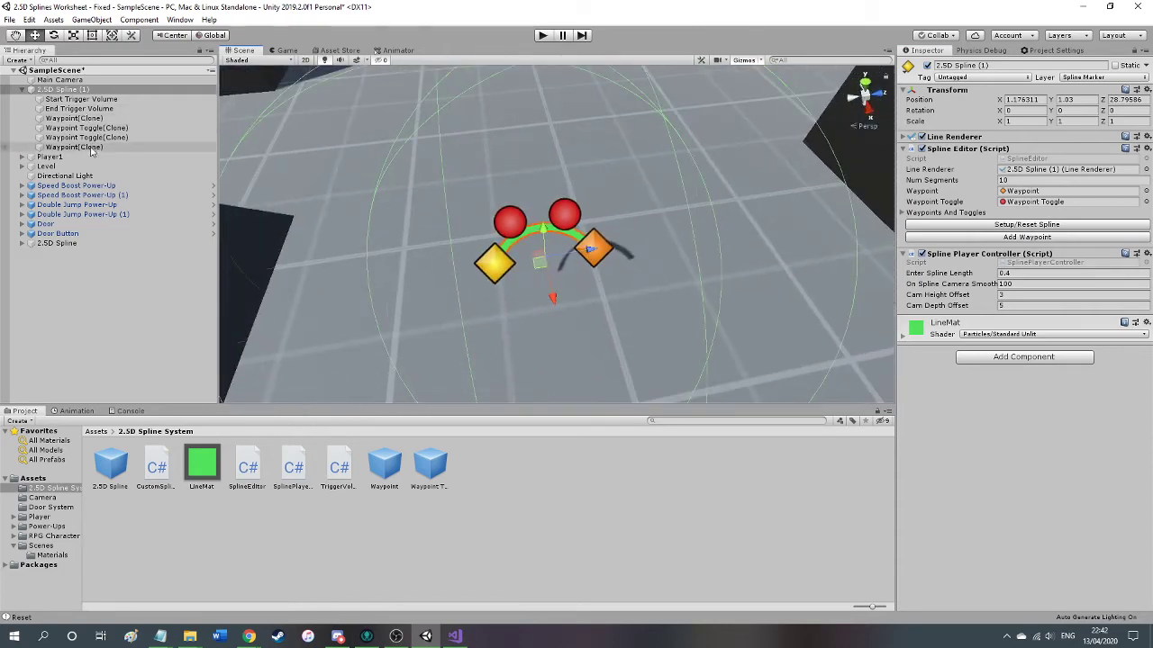
# Stretch the reset spline by moving its end waypoint far across the floor to about X 12.71, Z 21.72.
pyautogui.click(90, 148)
pyautogui.scroll(-6, 494, 248)
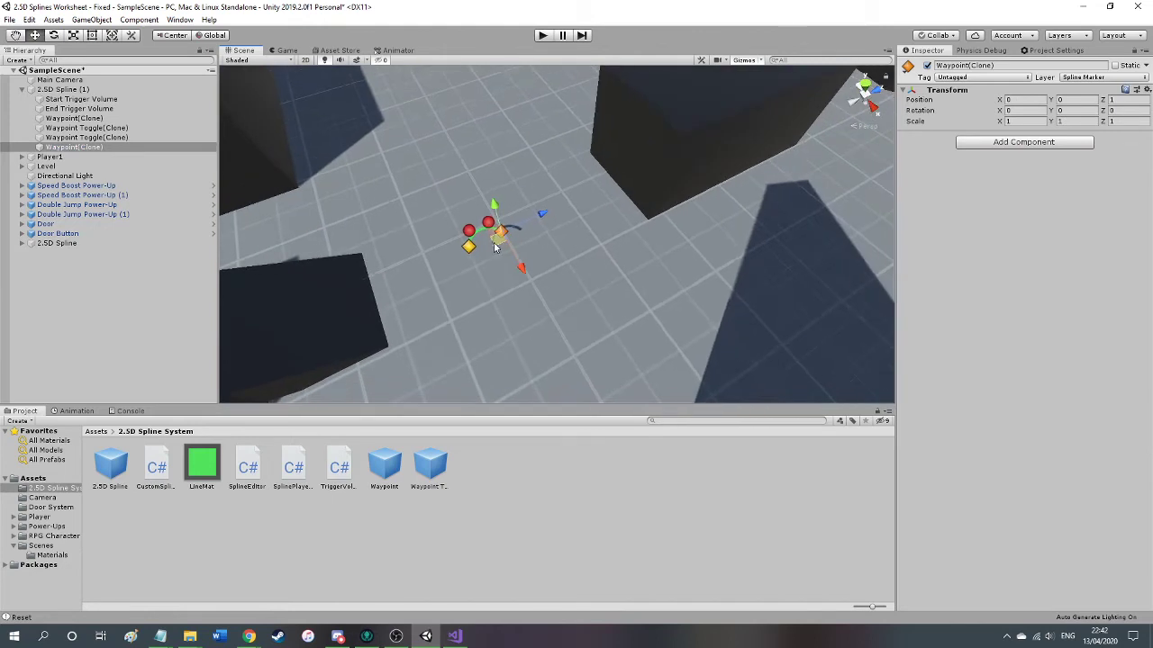
pyautogui.moveTo(495, 248); pyautogui.dragTo(1035, 253)
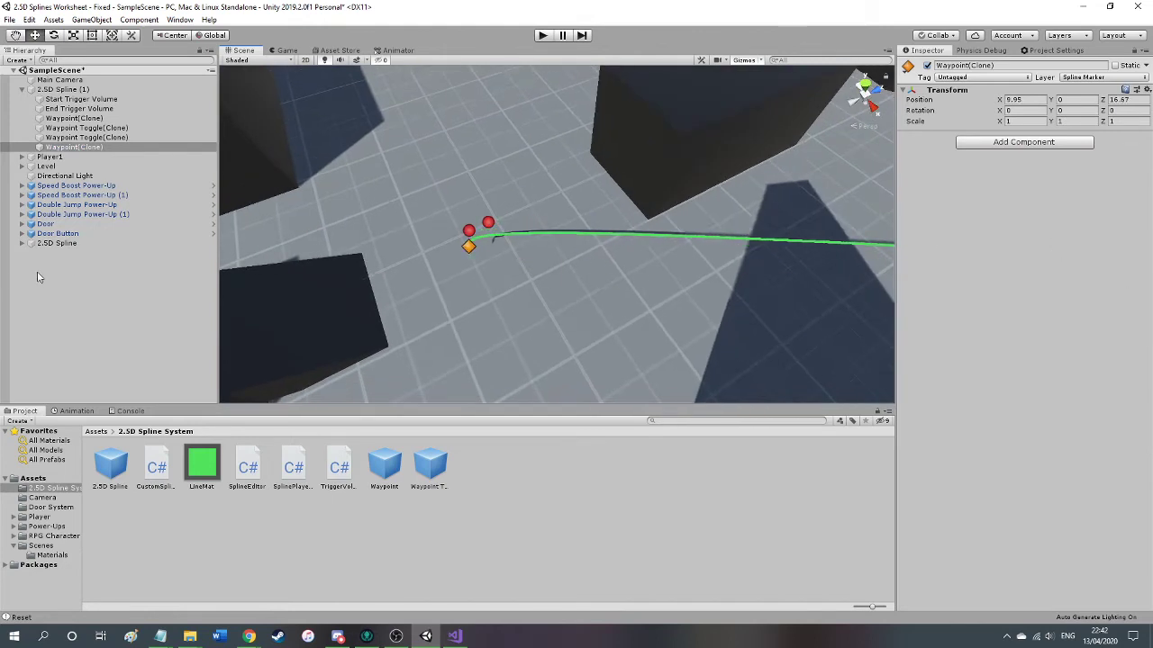
pyautogui.moveTo(37, 277); pyautogui.dragTo(5, 261)
pyautogui.keyDown('alt'); pyautogui.moveTo(717, 245); pyautogui.dragTo(614, 269); pyautogui.keyUp('alt')
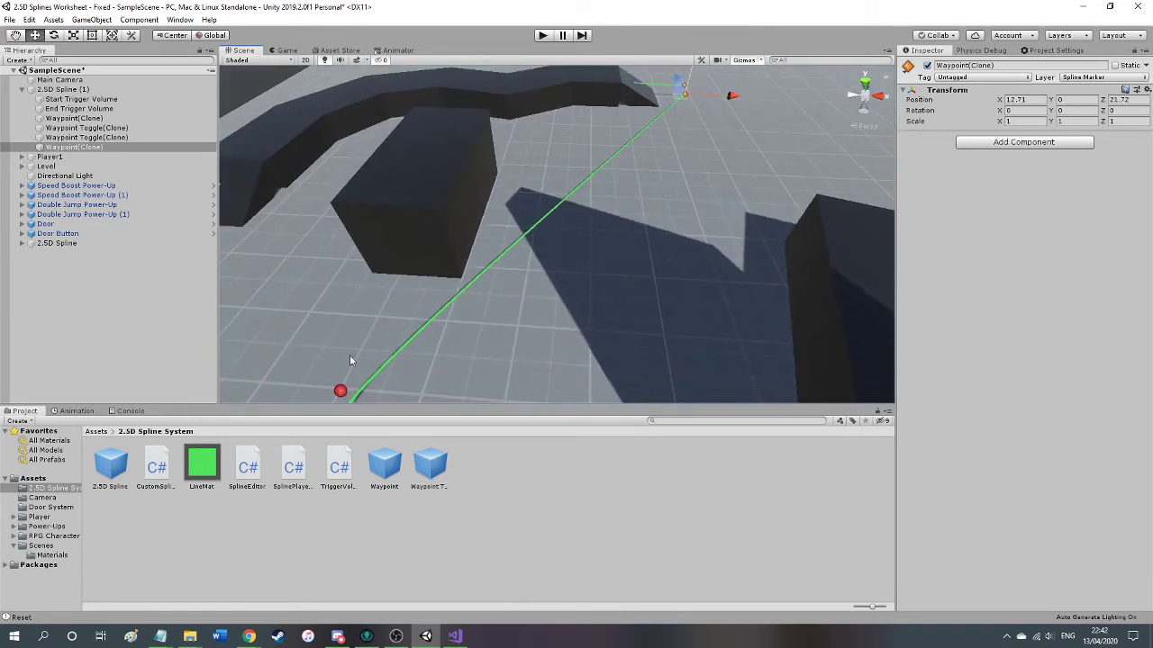
# Move the toggle near the start waypoint far out to the side, bending the long spline into a wide arc.
pyautogui.click(341, 391)
pyautogui.moveTo(366, 376)
pyautogui.mouseDown()
pyautogui.moveTo(637, 335)
pyautogui.moveTo(896, 369)
pyautogui.moveTo(1081, 432)
pyautogui.moveTo(941, 366)
pyautogui.mouseUp()
pyautogui.moveTo(666, 270); pyautogui.dragTo(1090, 213, button='right')
pyautogui.keyDown('alt'); pyautogui.moveTo(1089, 213); pyautogui.dragTo(1011, 288); pyautogui.keyUp('alt')
# Set the number of segments of the stretched 2.5D Spline (1) to 30.
pyautogui.click(594, 185)
pyautogui.click(1023, 179)
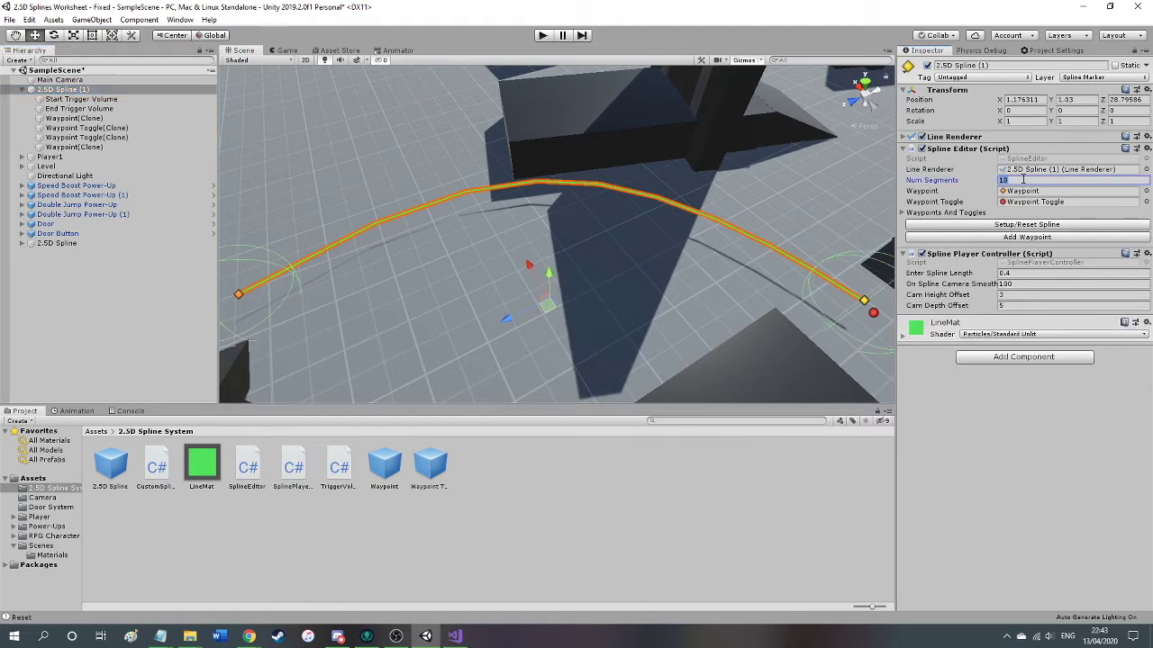
pyautogui.write('30')
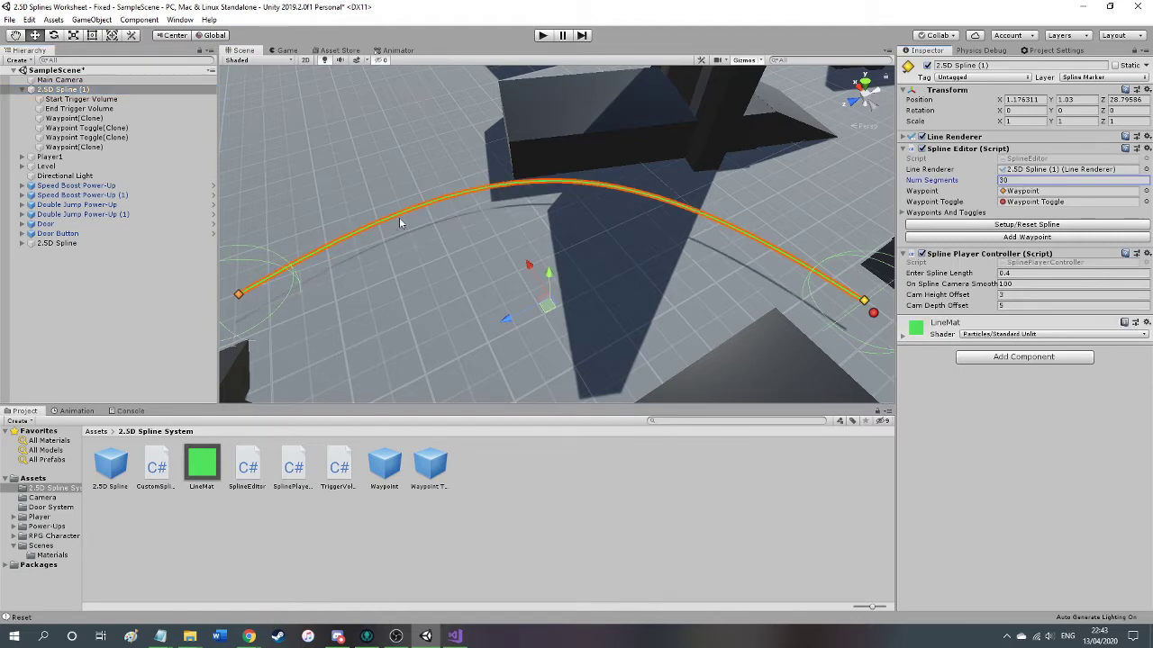
# Delete the 2.5D Spline (1) together with its waypoints and toggles.
pyautogui.moveTo(786, 285); pyautogui.dragTo(755, 309, button='right')
pyautogui.press('s')
pyautogui.keyDown('alt'); pyautogui.moveTo(754, 308); pyautogui.dragTo(595, 243); pyautogui.keyUp('alt')
pyautogui.click(117, 93)
pyautogui.press('Delete')
# Select the original 2.5D Spline and examine its path and end trigger volumes along the curved platform.
pyautogui.click(113, 176)
pyautogui.moveTo(486, 211); pyautogui.dragTo(44, 195, button='right')
pyautogui.keyDown('alt'); pyautogui.moveTo(284, 183); pyautogui.dragTo(110, 206); pyautogui.keyUp('alt')
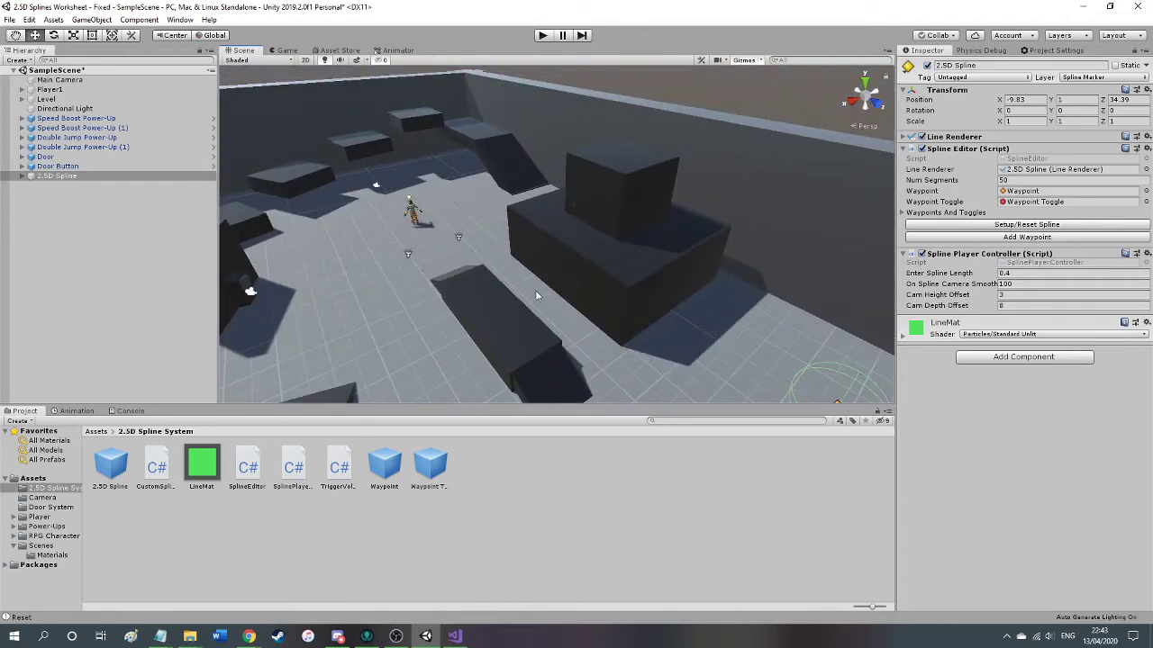
pyautogui.keyDown('alt'); pyautogui.moveTo(736, 347); pyautogui.dragTo(370, 315); pyautogui.keyUp('alt')
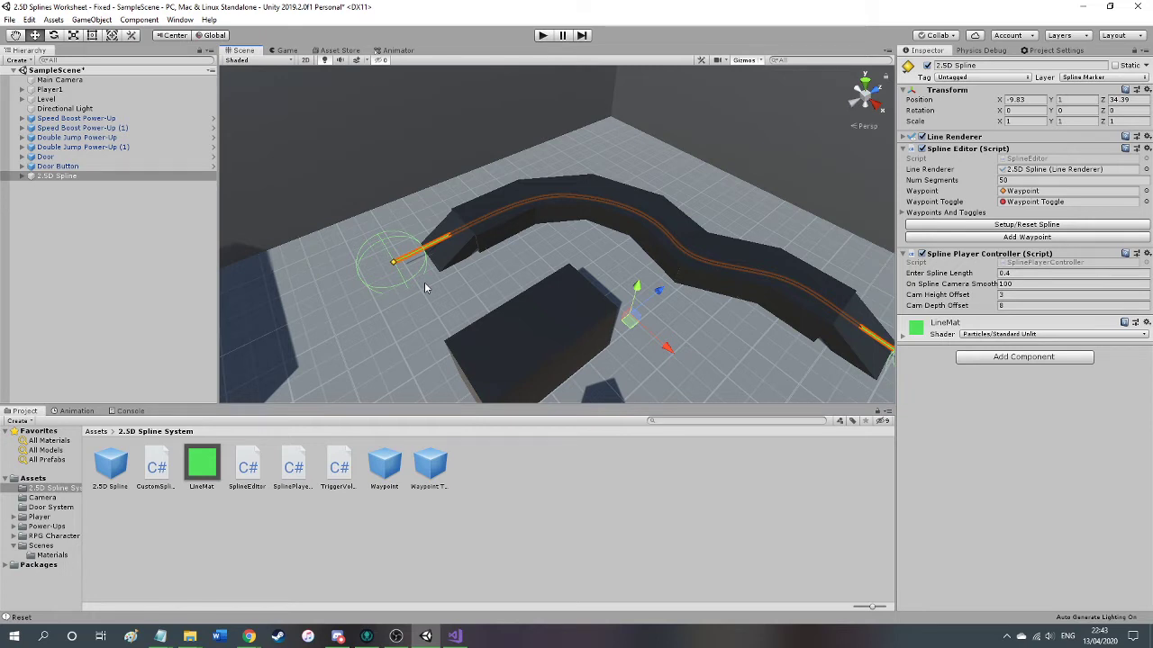
pyautogui.moveTo(425, 285)
pyautogui.keyDown('alt'); pyautogui.mouseDown()
pyautogui.moveTo(463, 275)
pyautogui.moveTo(504, 286)
pyautogui.moveTo(480, 280)
pyautogui.moveTo(491, 275)
pyautogui.moveTo(487, 288)
pyautogui.moveTo(443, 292)
pyautogui.mouseUp(); pyautogui.keyUp('alt')
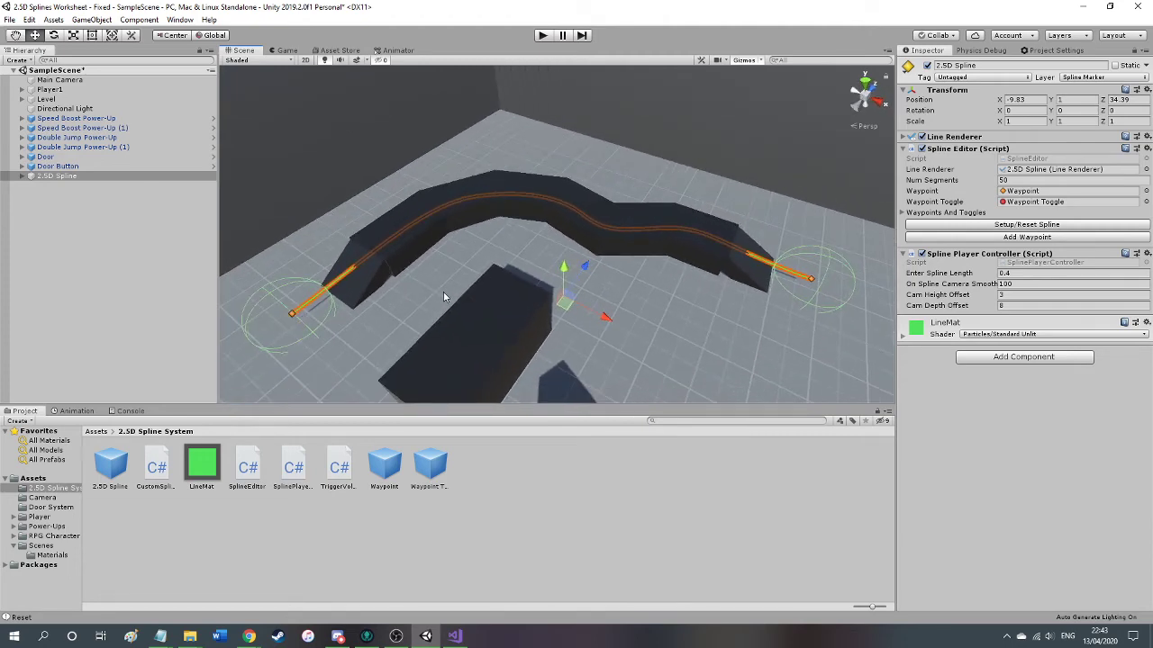
pyautogui.keyDown('alt'); pyautogui.moveTo(398, 303); pyautogui.dragTo(398, 303); pyautogui.keyUp('alt')
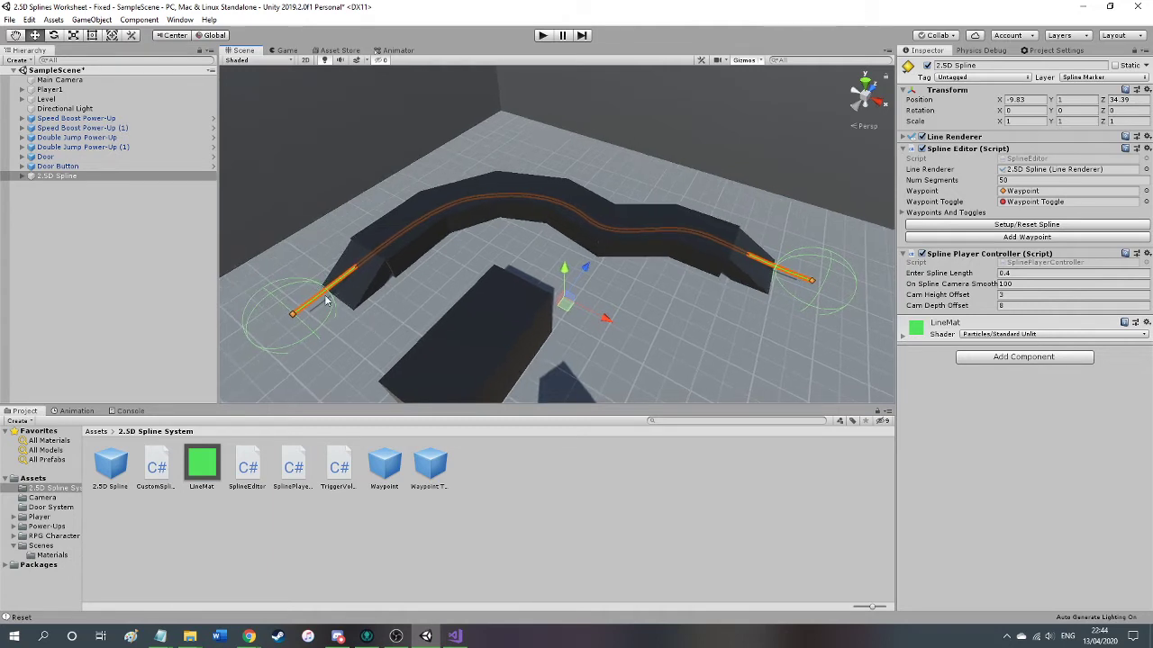
pyautogui.moveTo(365, 310)
pyautogui.keyDown('alt'); pyautogui.mouseDown()
pyautogui.moveTo(342, 311)
pyautogui.moveTo(369, 314)
pyautogui.mouseUp(); pyautogui.keyUp('alt')
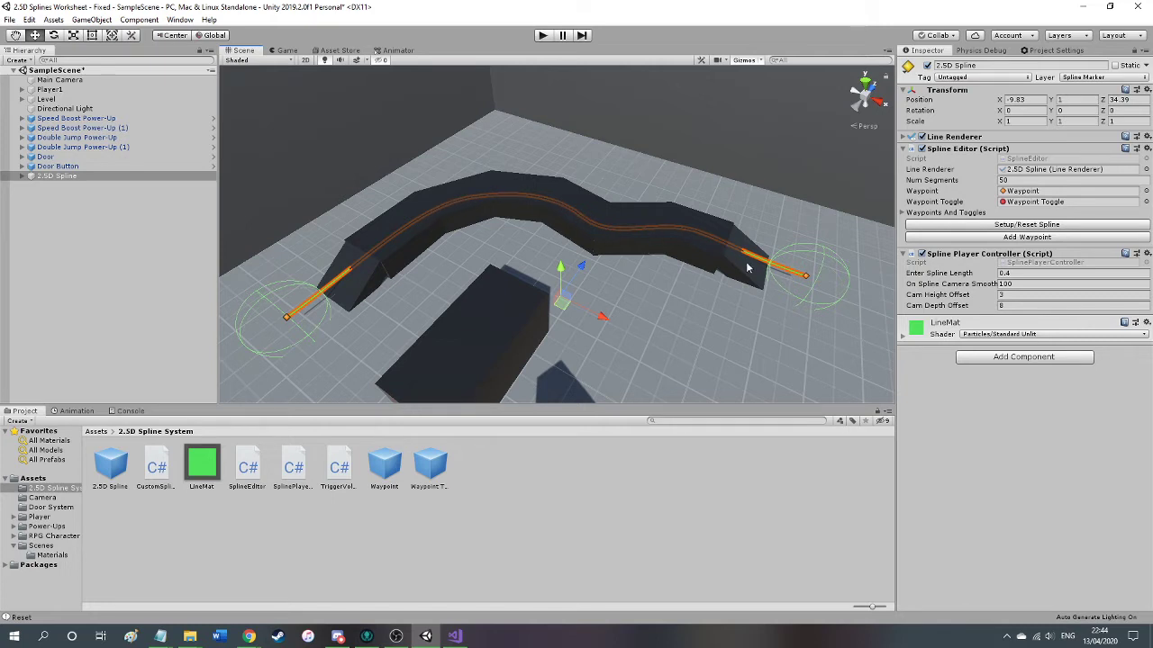
pyautogui.moveTo(463, 280); pyautogui.dragTo(478, 243, button='right')
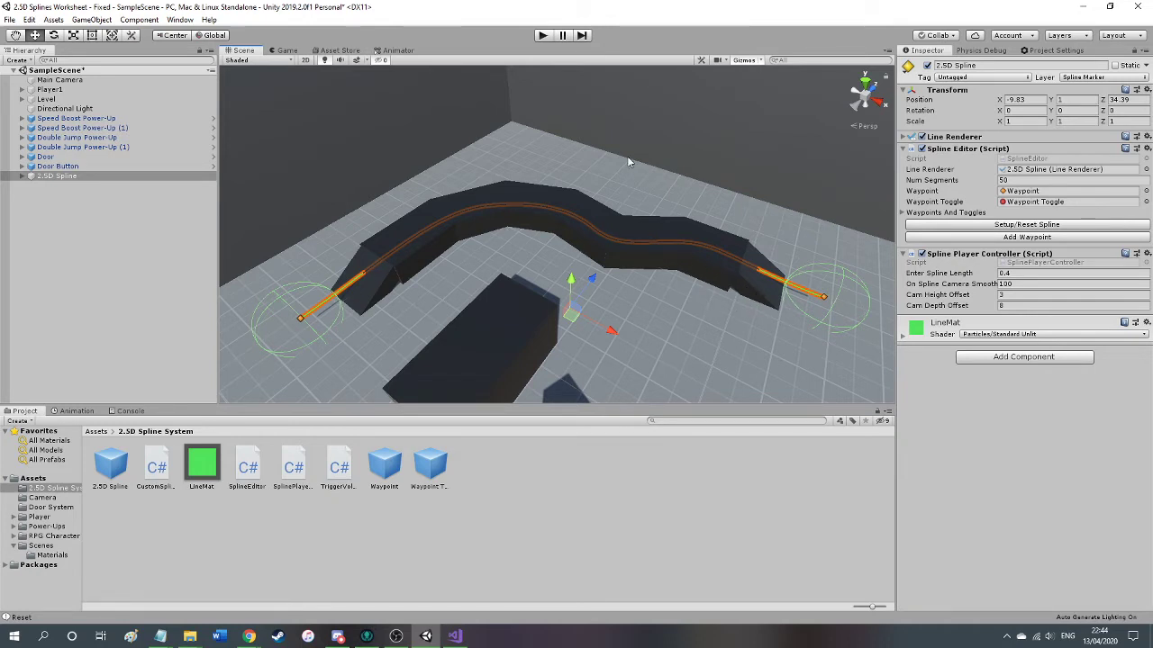
# Play the scene and run the character over the ramp to the start of the spline at the curved platform.
pyautogui.click(543, 35)
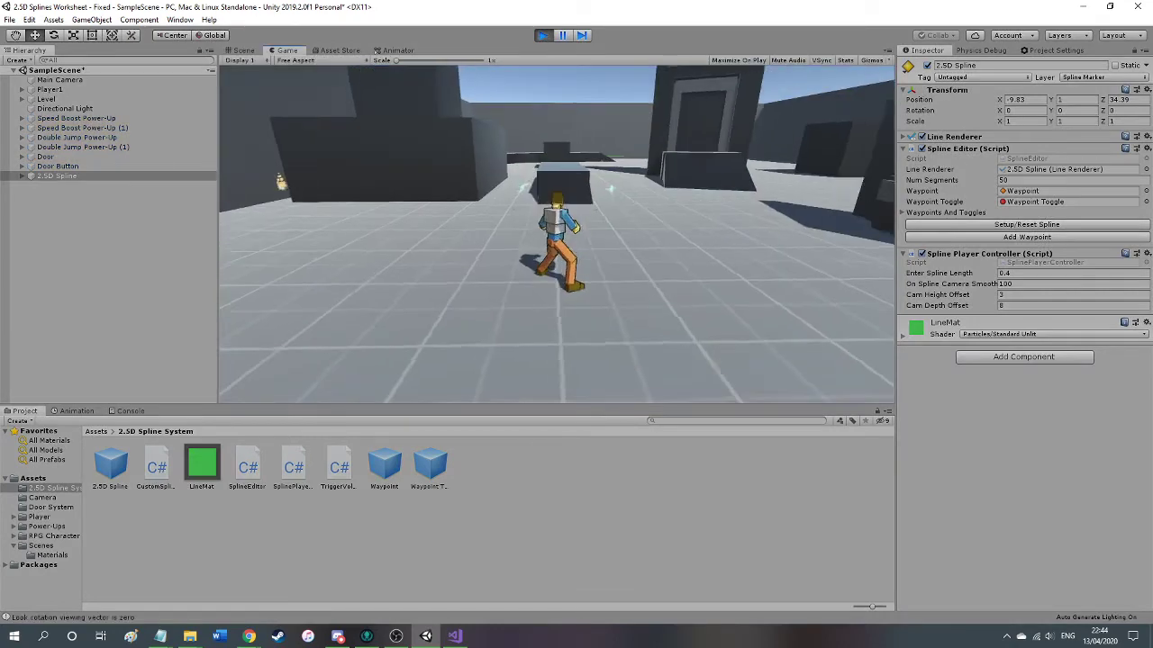
pyautogui.press('w')
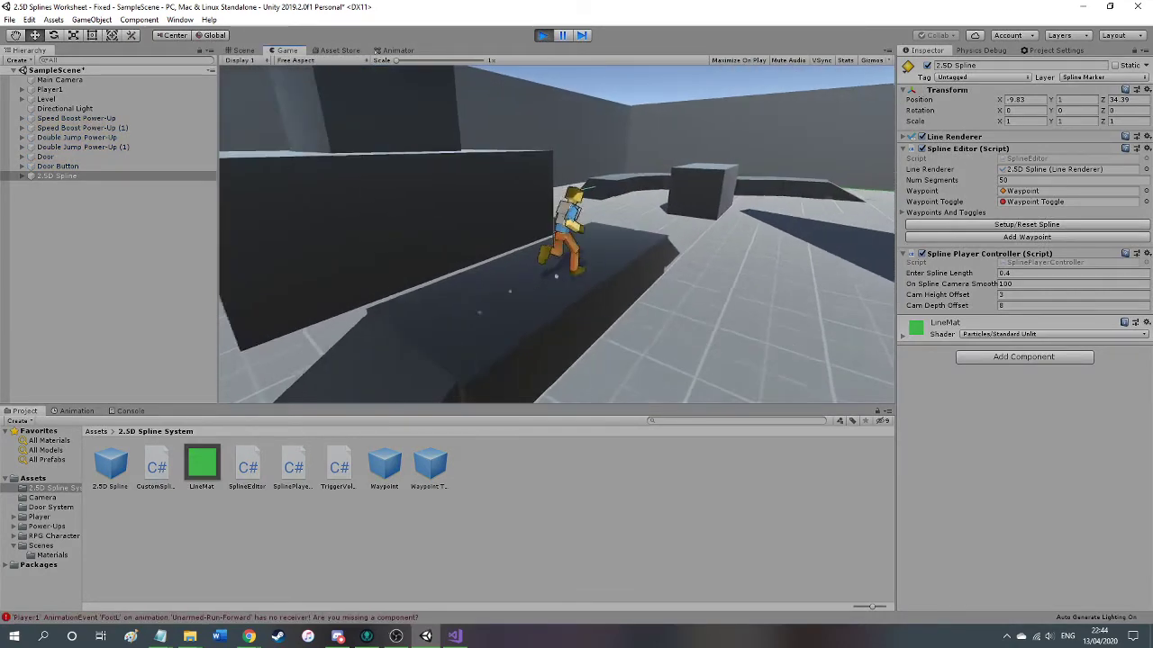
pyautogui.press('space')
pyautogui.press('w')
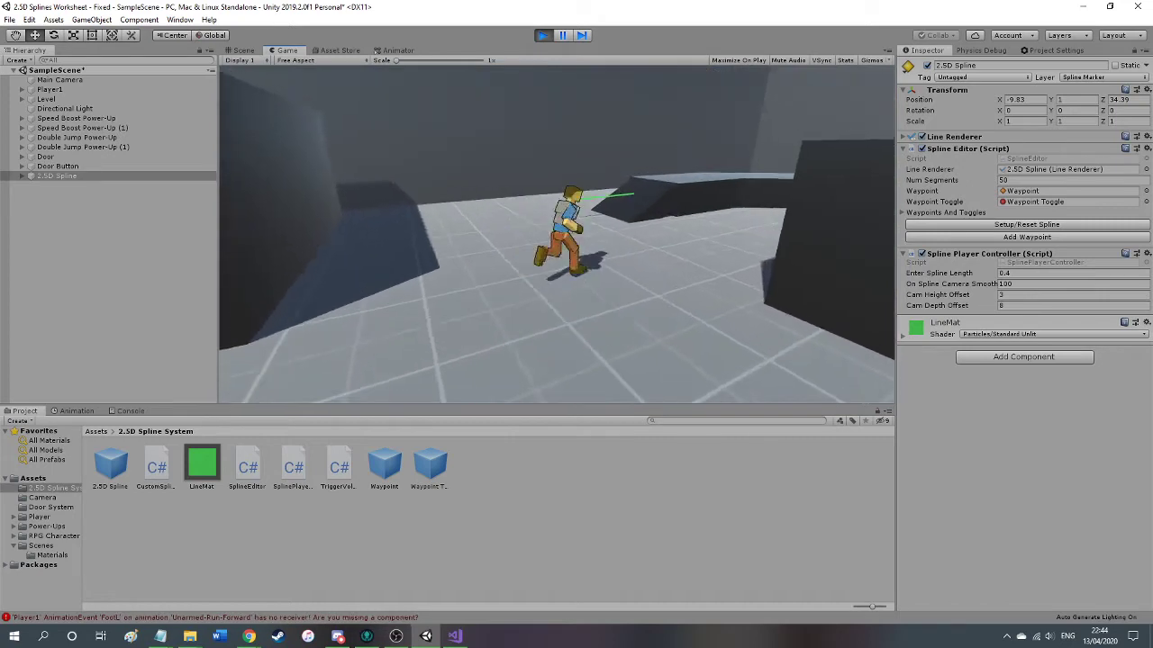
pyautogui.press('d')
pyautogui.press('w')
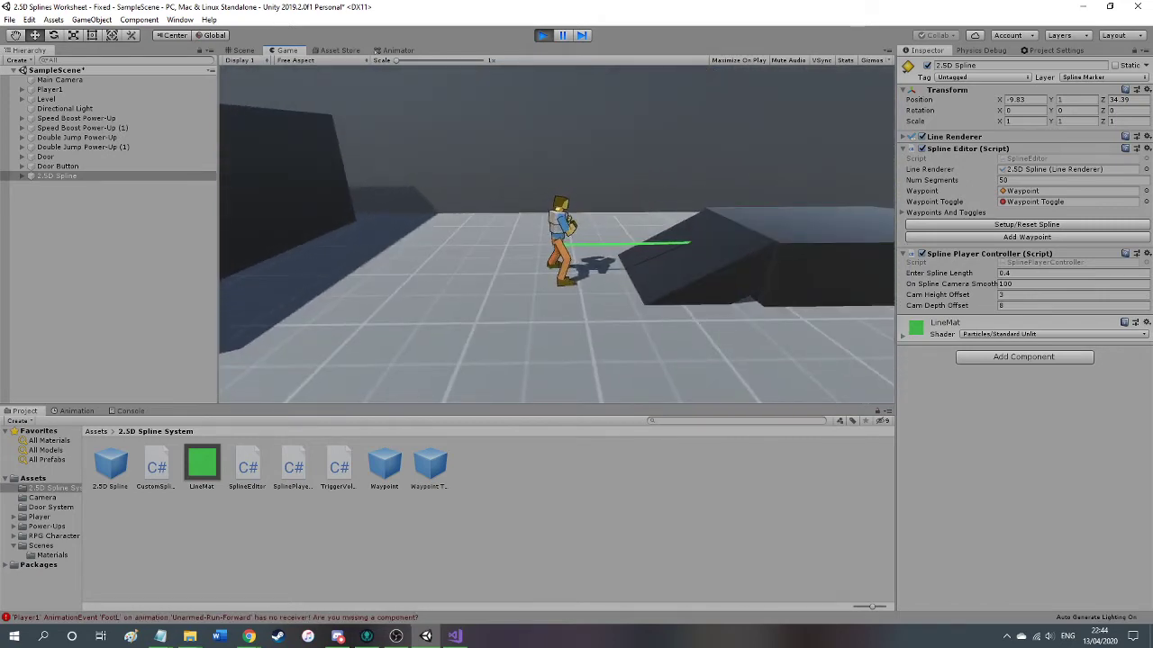
# Jump onto the curved platform and run the character back and forth along the spline in side view.
pyautogui.press('space')
pyautogui.press('d')
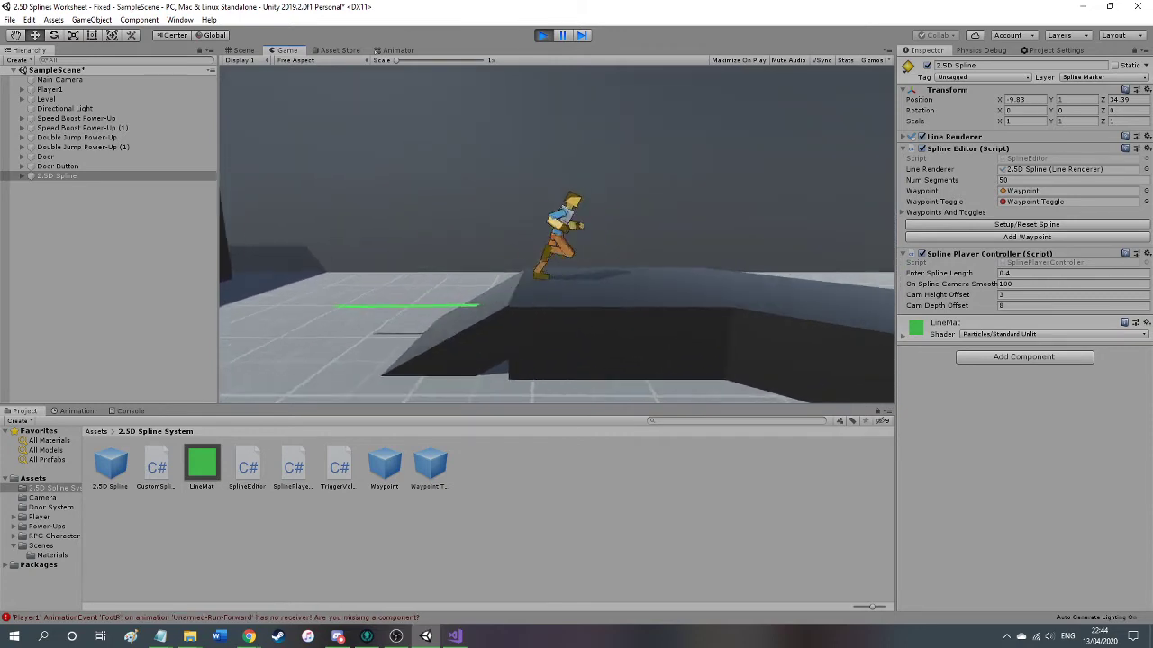
pyautogui.press('d')
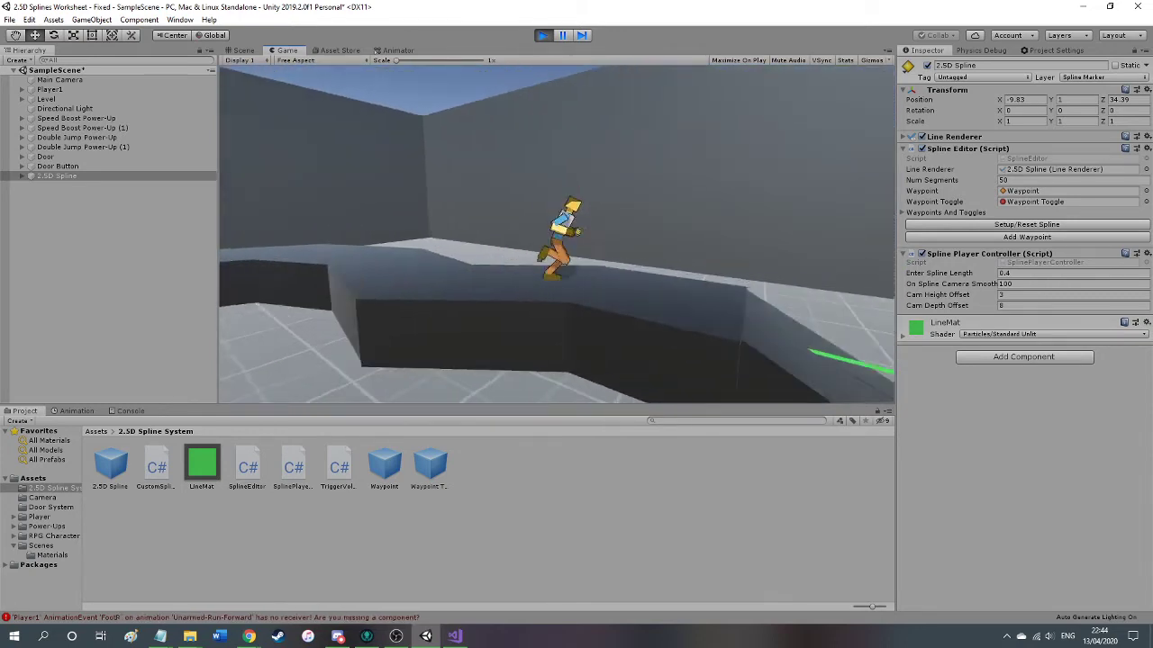
pyautogui.press('a')
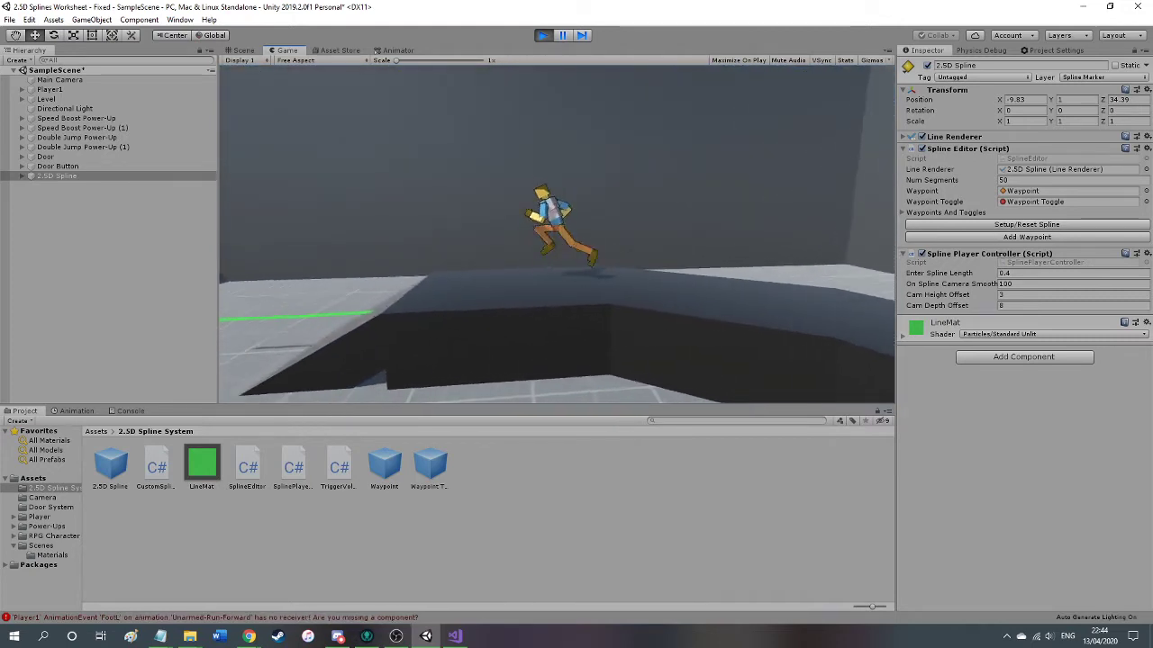
pyautogui.press('d')
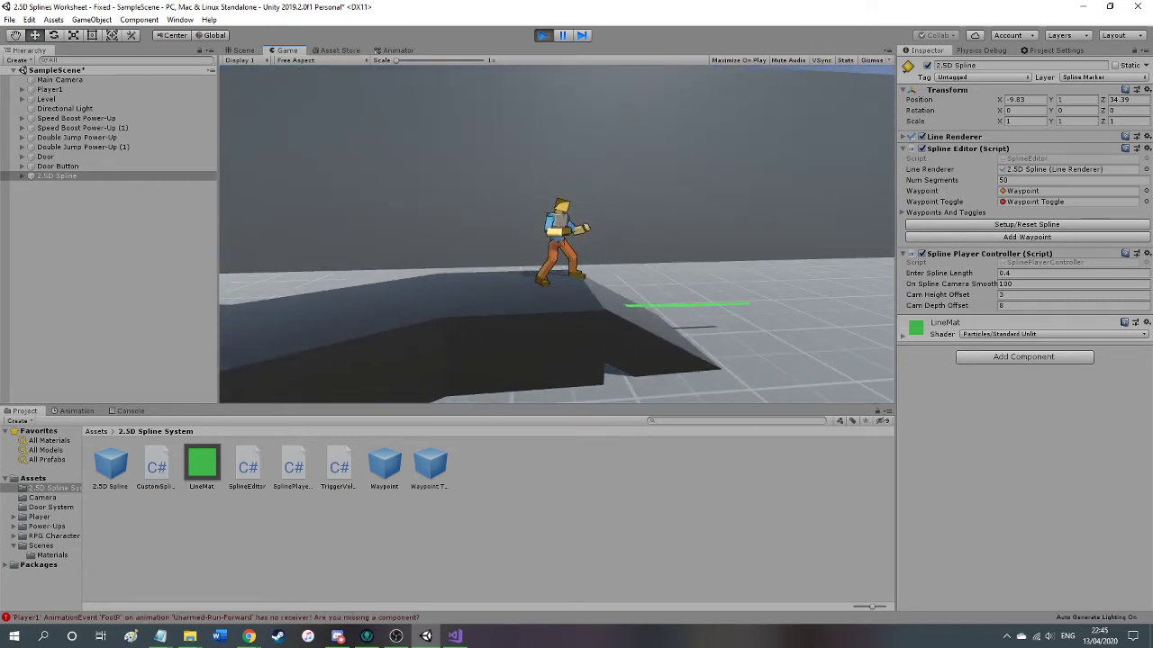
# Run the character off the far end of the spline, re-enter it and return along the platform.
pyautogui.press('d')
pyautogui.press('s')
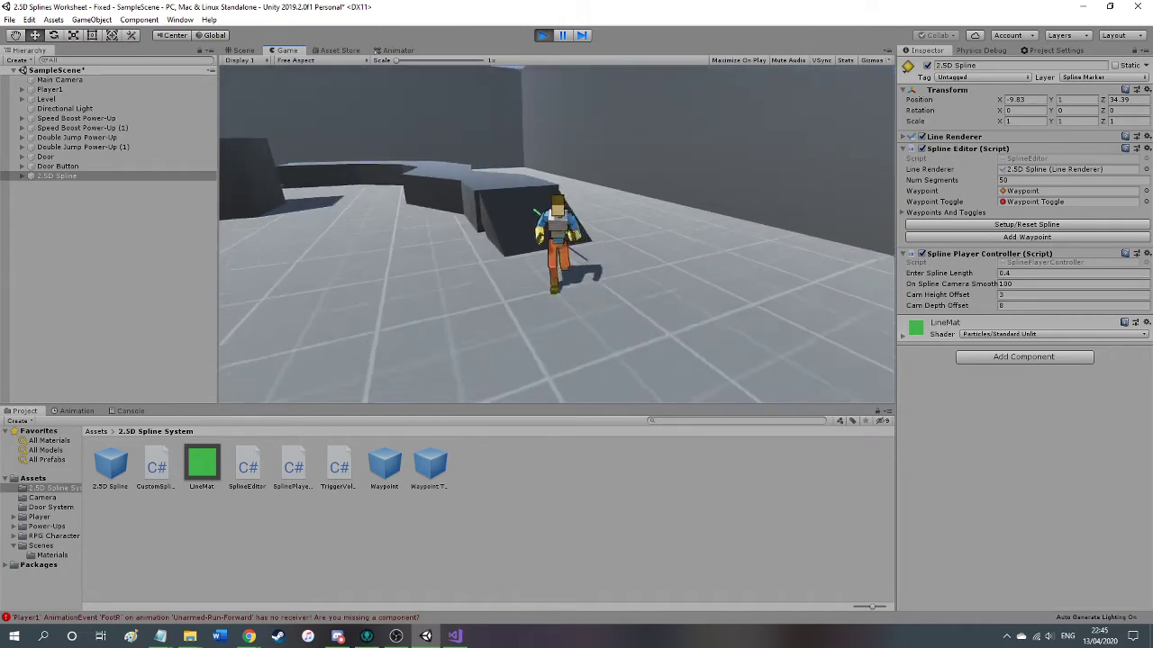
pyautogui.press('w')
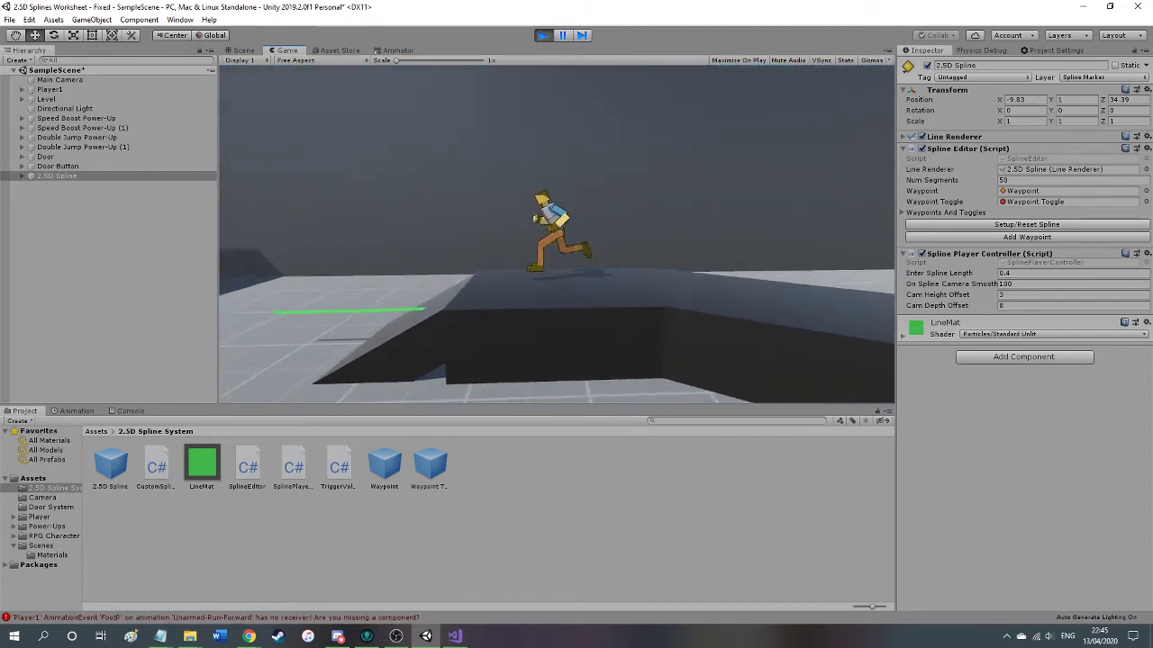
# Run the character off the ramp end of the spline, re-enter it and jump while moving along the curved platform.
pyautogui.press('s')
pyautogui.press('d')
pyautogui.press('w')
pyautogui.press('d')
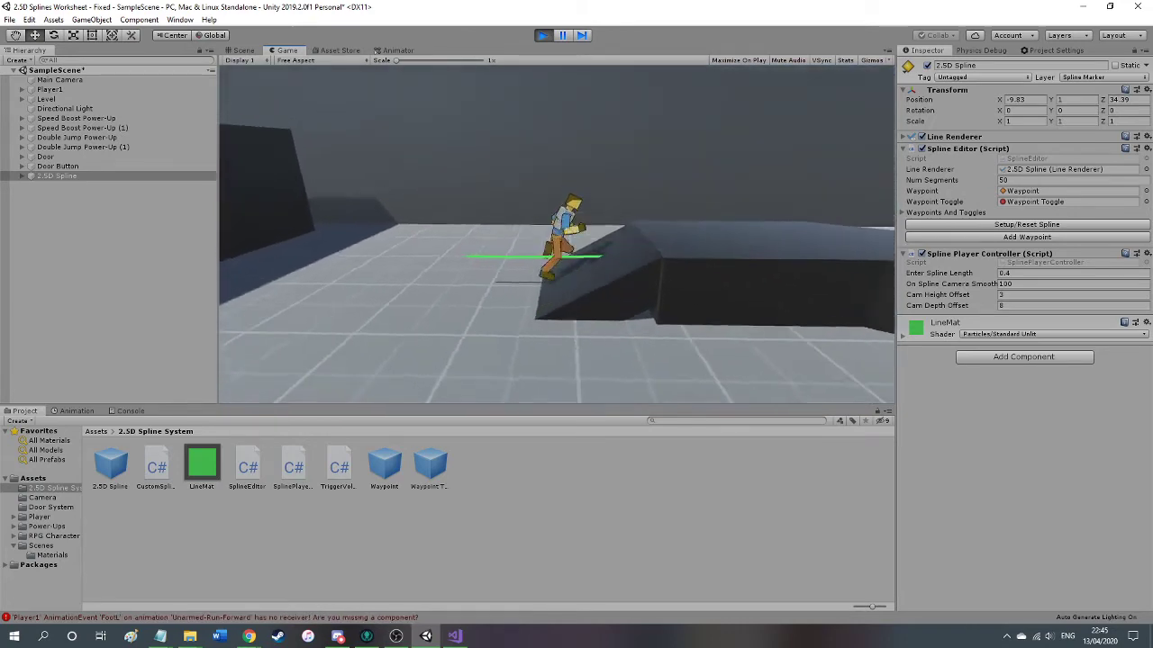
pyautogui.press('space')
pyautogui.press('space')
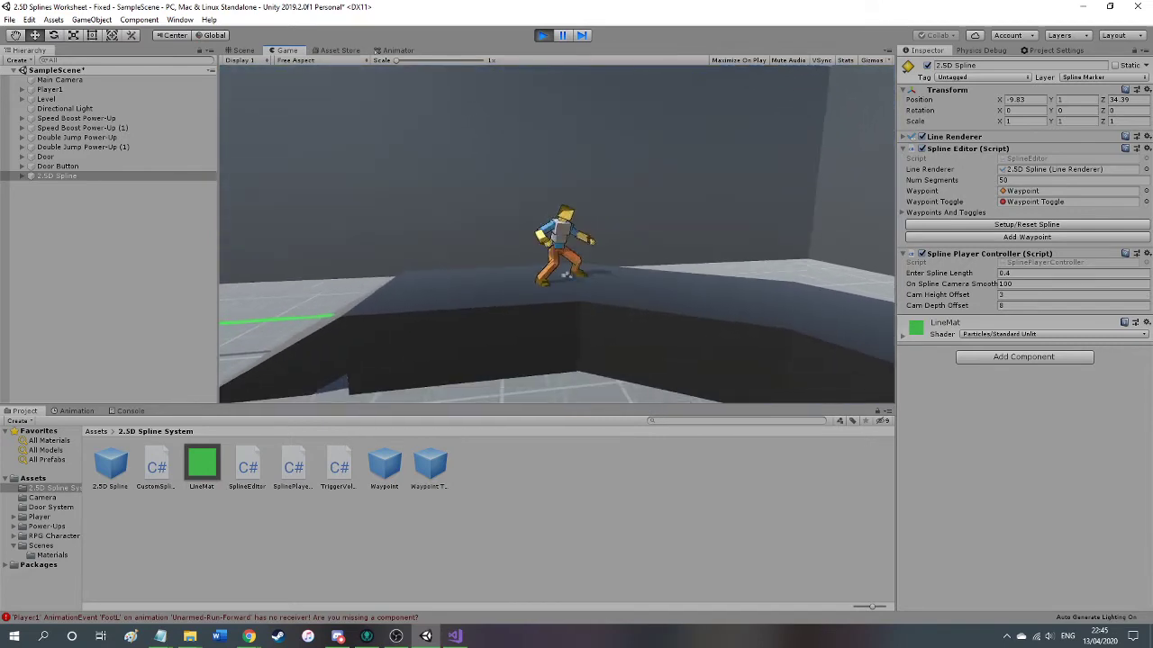
pyautogui.press('space')
pyautogui.press('a')
pyautogui.press('d')
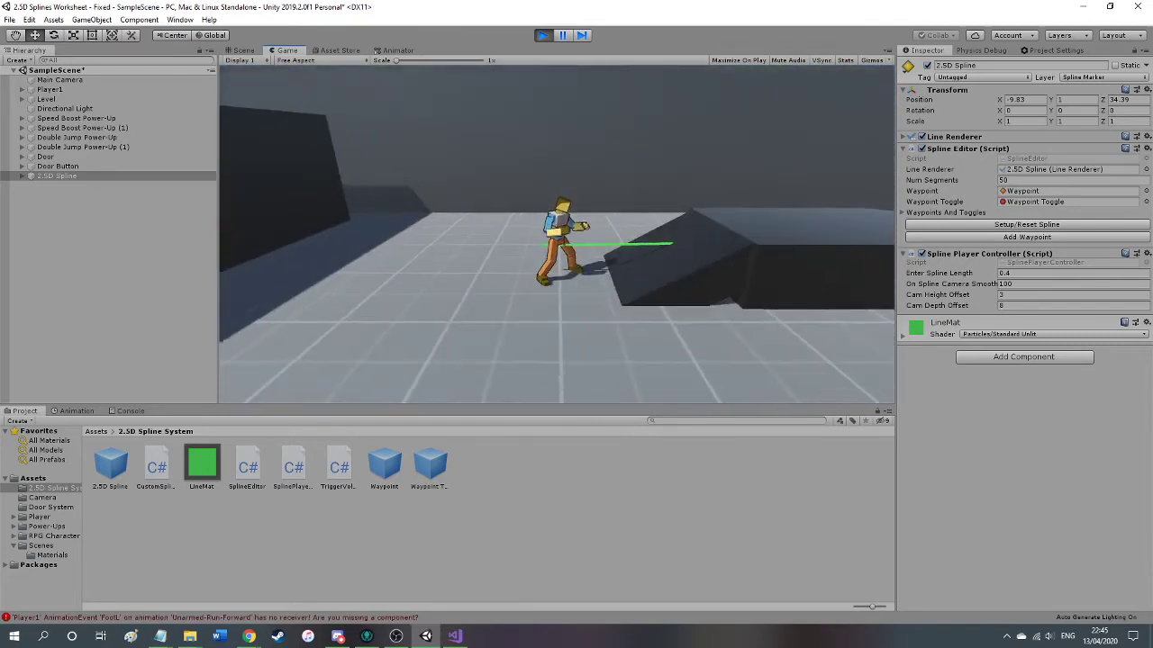
# Leave the spline and run and jump the character freely on the open floor beside the curved platform.
pyautogui.press('a')
pyautogui.press('s')
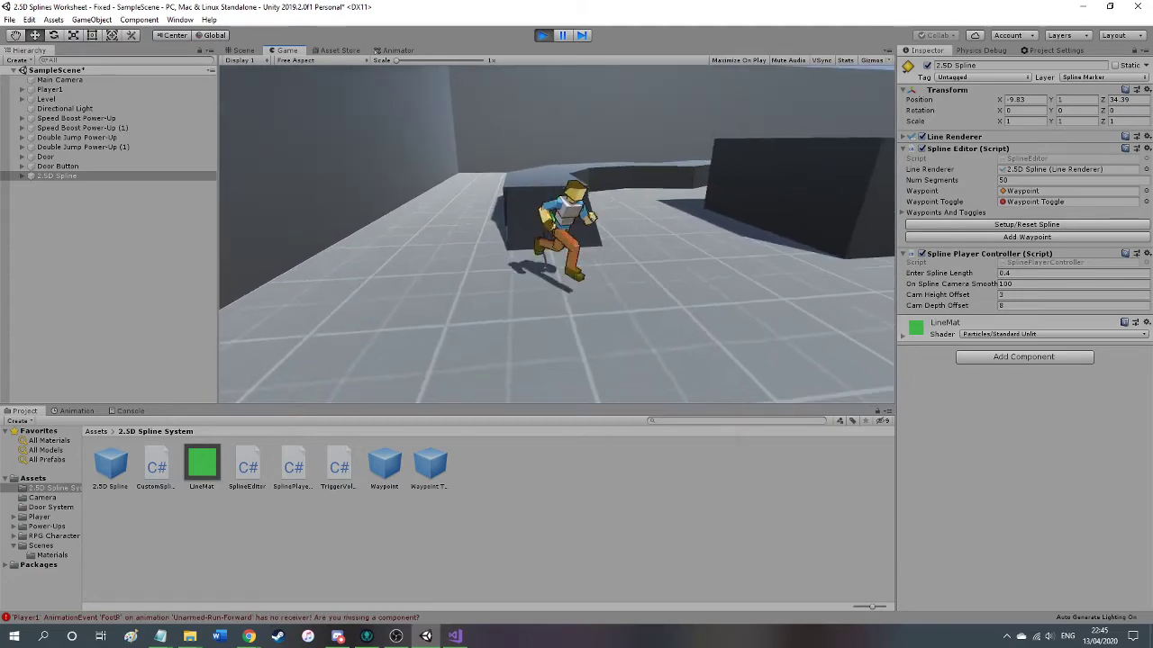
pyautogui.press('d')
pyautogui.press('w')
pyautogui.press('s')
pyautogui.press('w')
pyautogui.press('space')
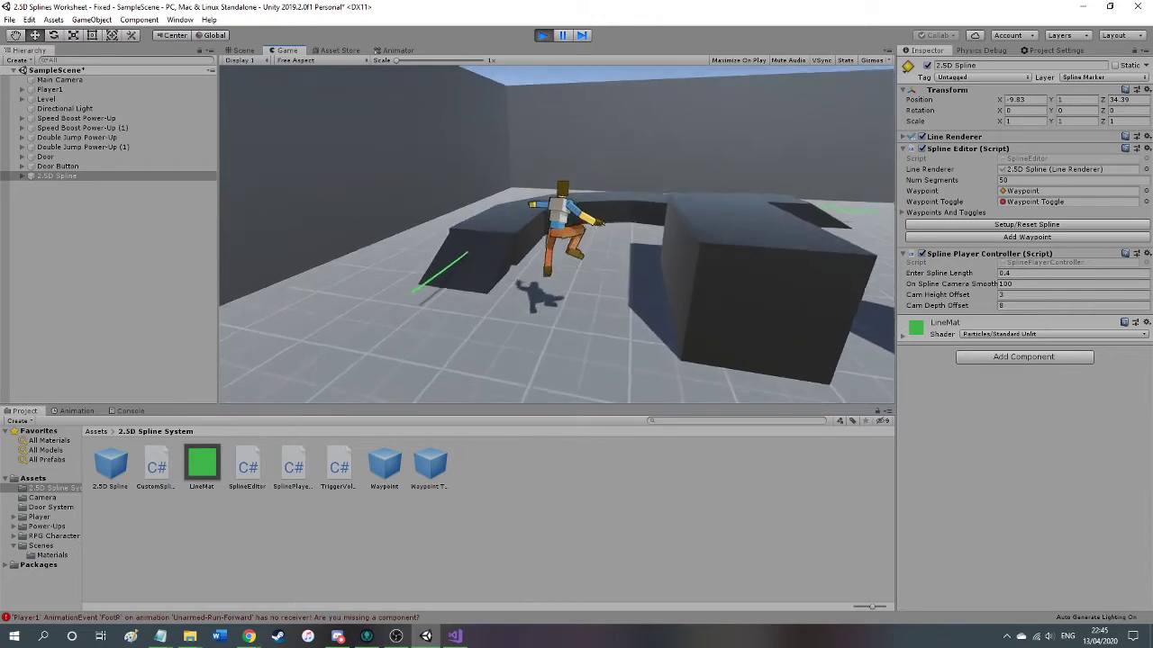
pyautogui.press('space')
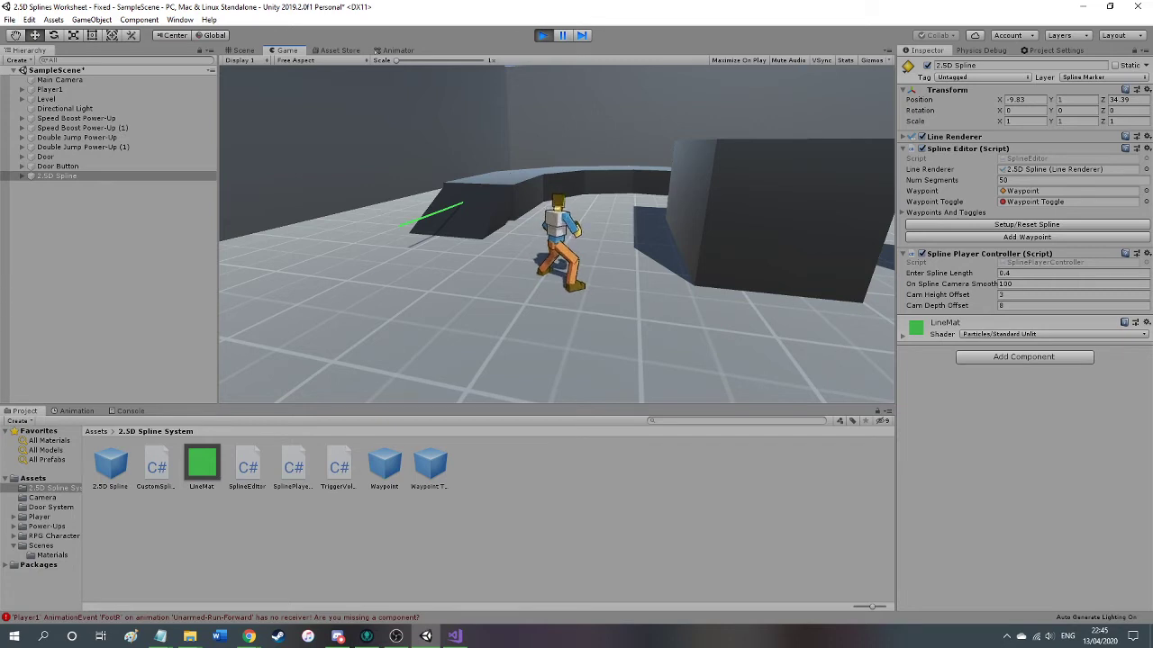
# Run the character around the large block towards the opposite end of the spline, and stop the play test.
pyautogui.press('w')
pyautogui.press('s')
pyautogui.press('w')
pyautogui.press('s')
pyautogui.press('d')
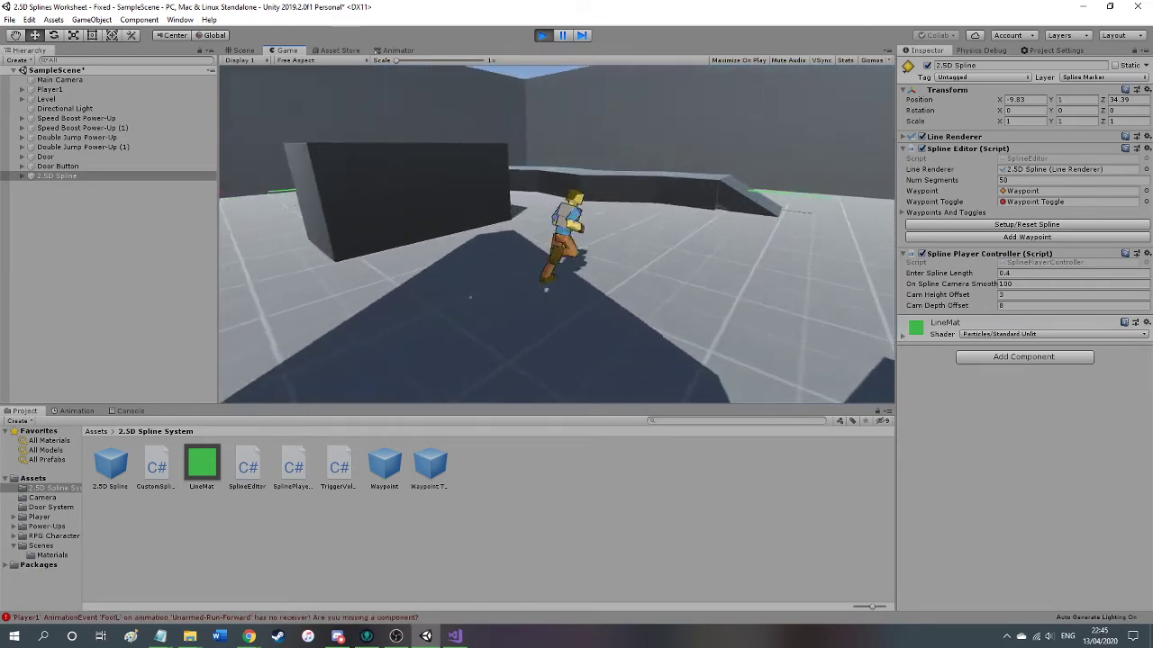
pyautogui.press('w')
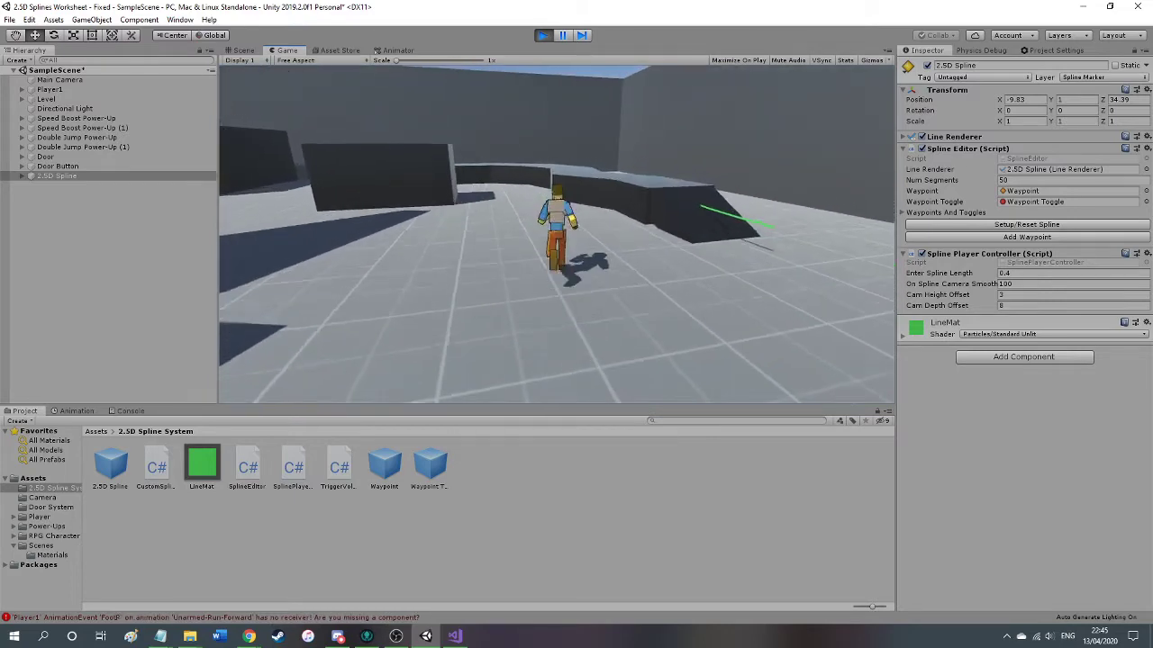
pyautogui.press('s')
pyautogui.press('d')
pyautogui.press('s')
pyautogui.press('w')
pyautogui.press('s')
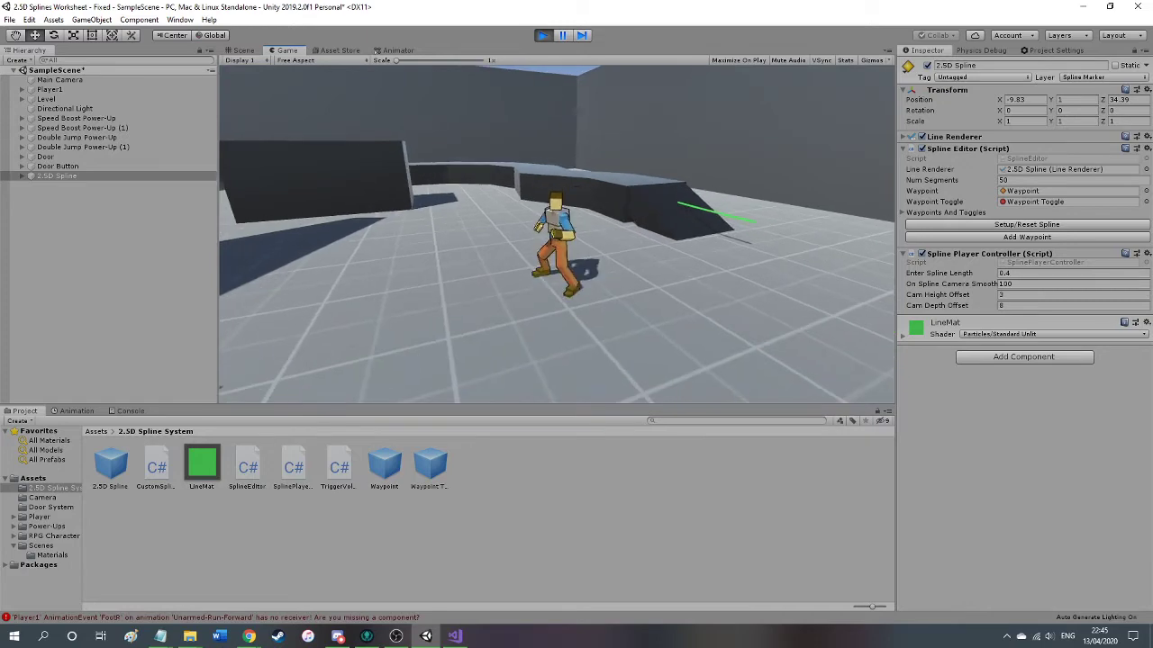
pyautogui.press('w')
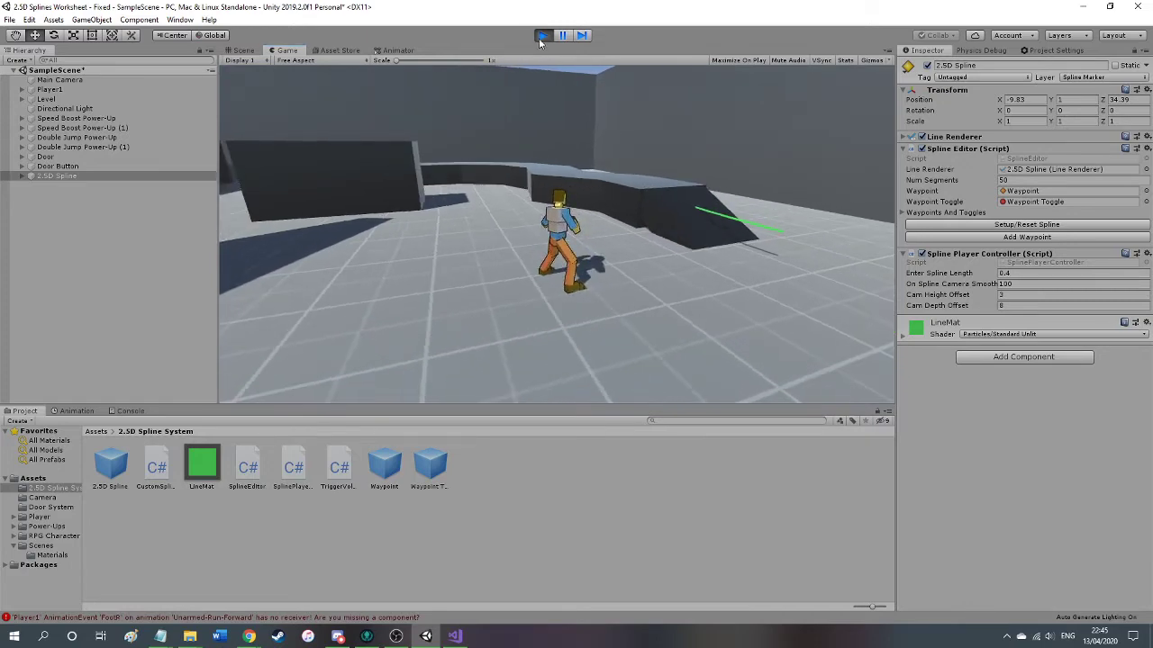
pyautogui.click(544, 35)
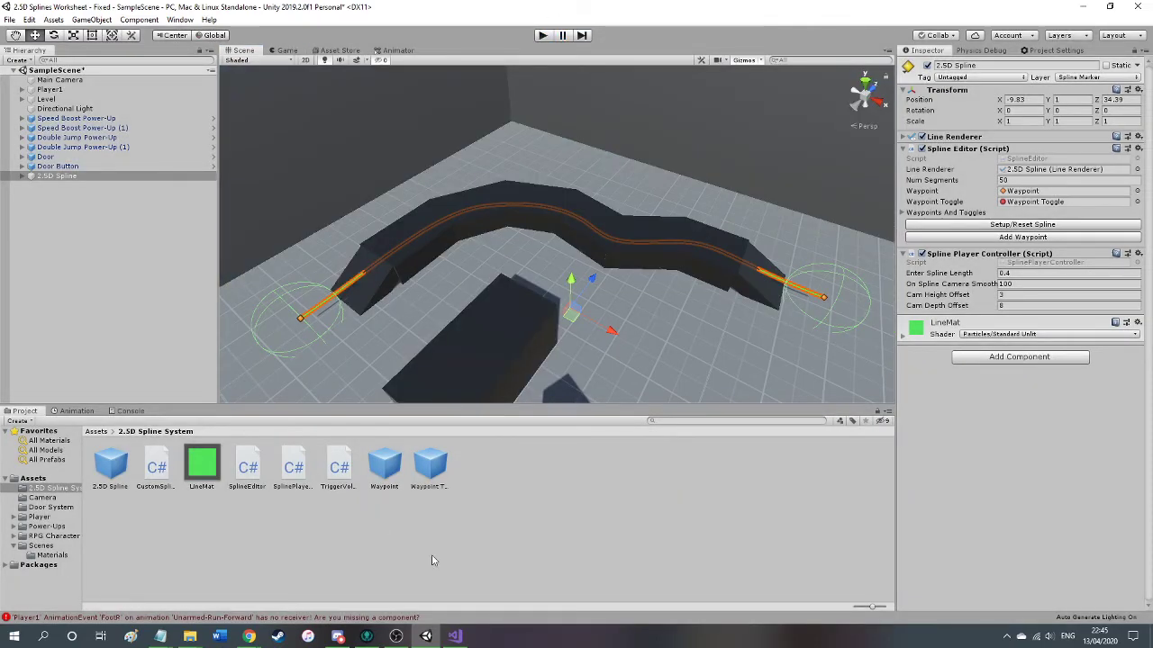
# Switch to Visual Studio and review the TriggerVolumeTriggers.cs and CustomSplineEditorInspector.cs scripts.
pyautogui.click(454, 637)
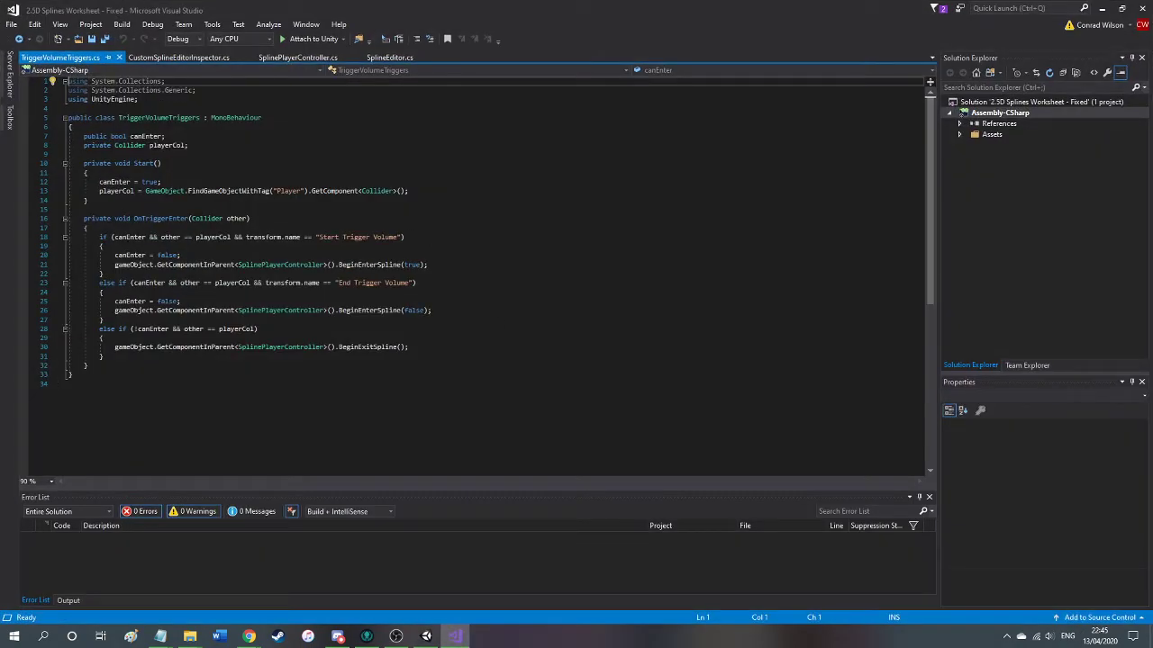
pyautogui.moveTo(171, 274); pyautogui.dragTo(47, 82)
pyautogui.moveTo(131, 375); pyautogui.dragTo(51, 119)
pyautogui.click(410, 311)
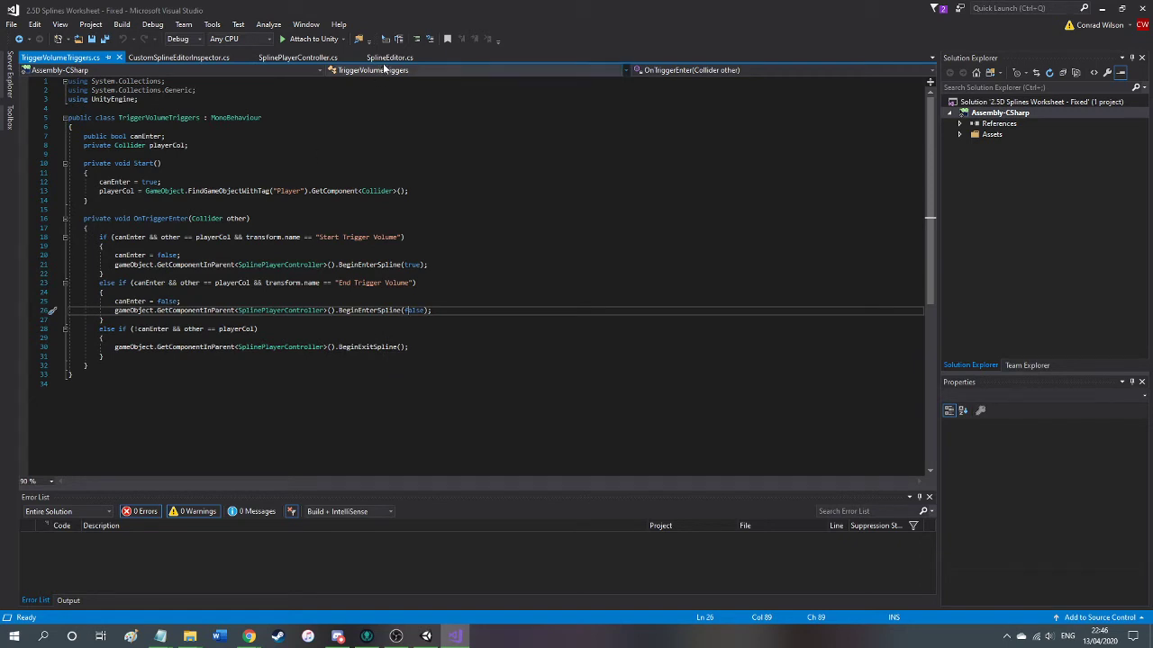
pyautogui.click(201, 62)
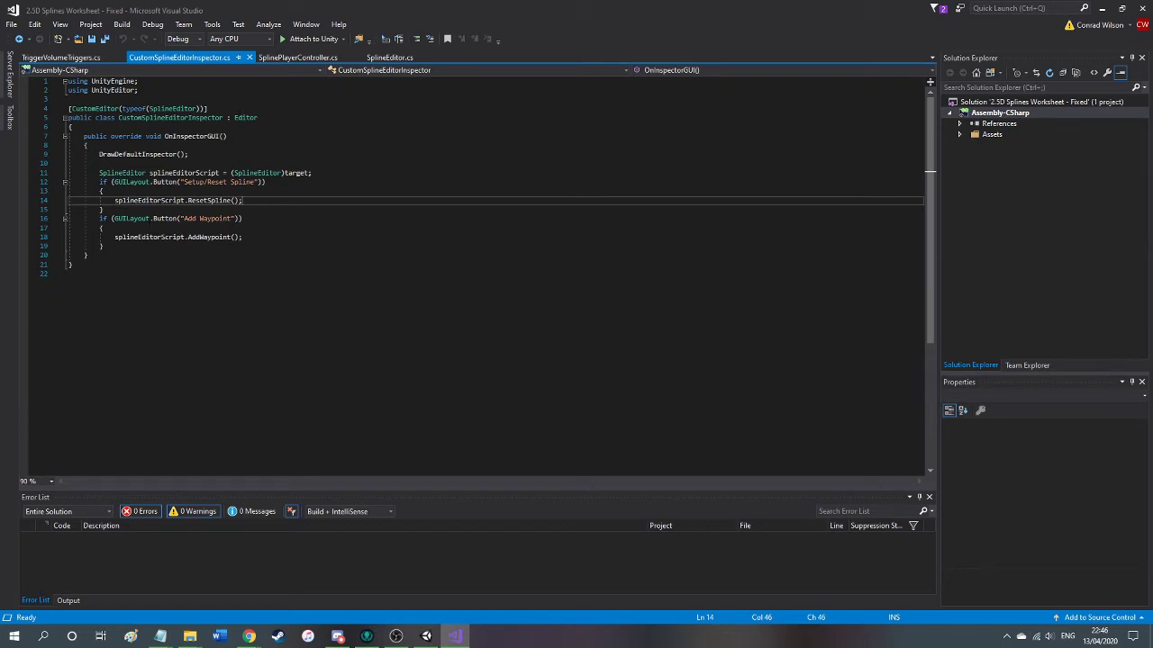
pyautogui.moveTo(94, 109)
# Open SplineEditor.cs at its beginning and examine the variable declarations, highlighting segmentPositions.
pyautogui.click(389, 57)
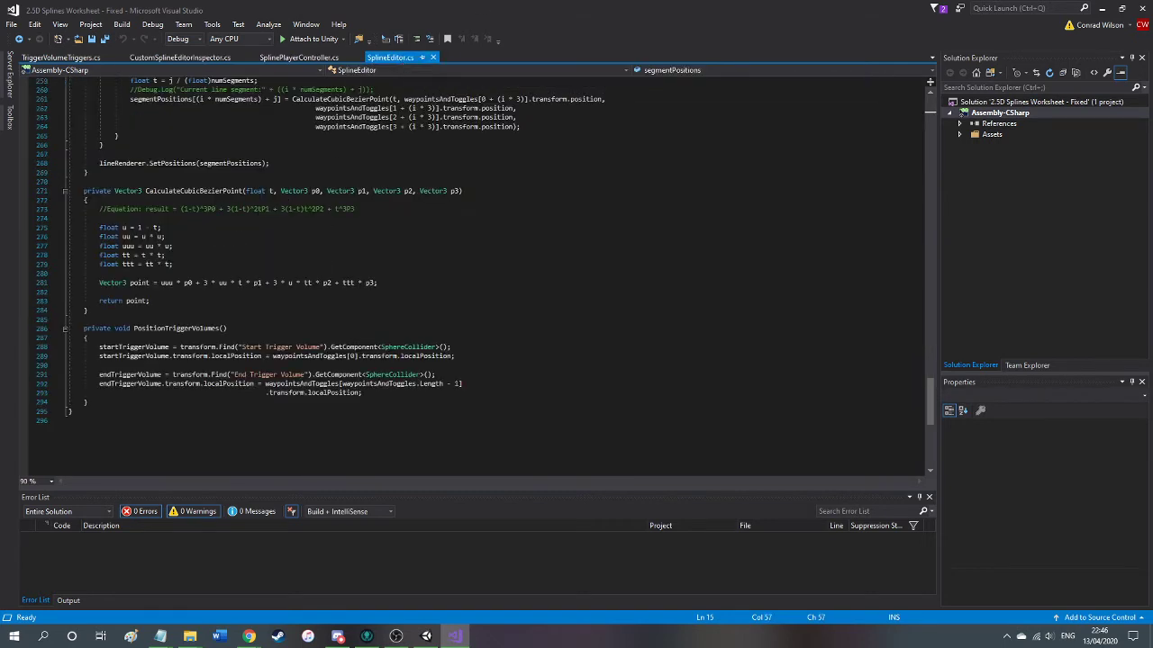
pyautogui.scroll(15, 599, 258)
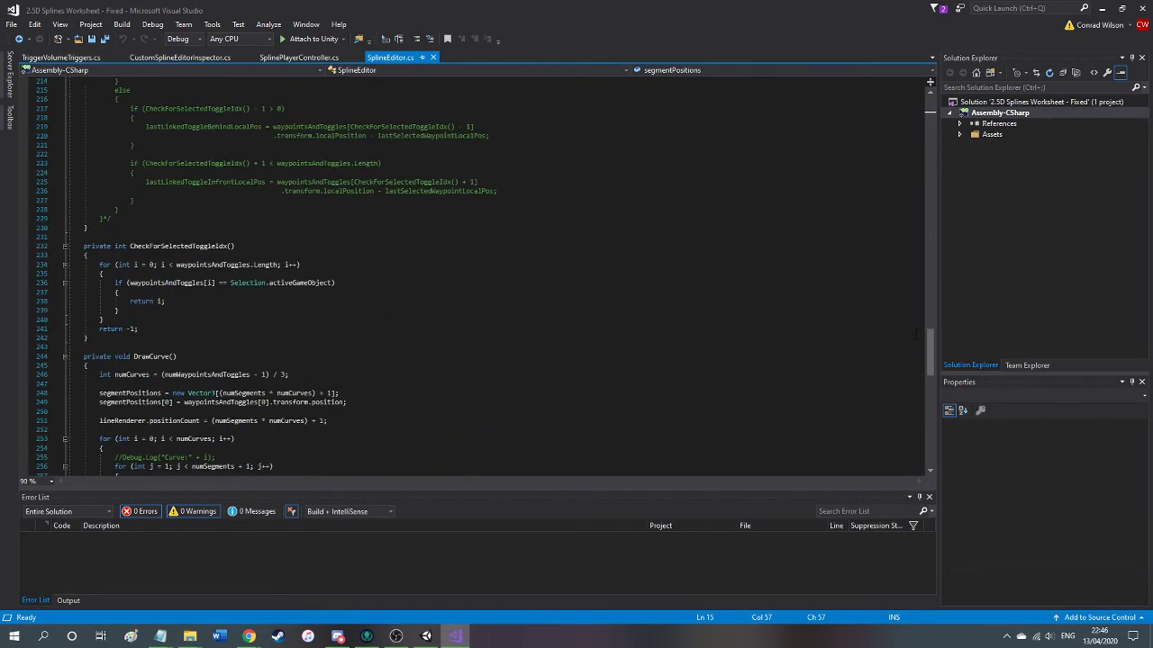
pyautogui.scroll(20, 917, 124)
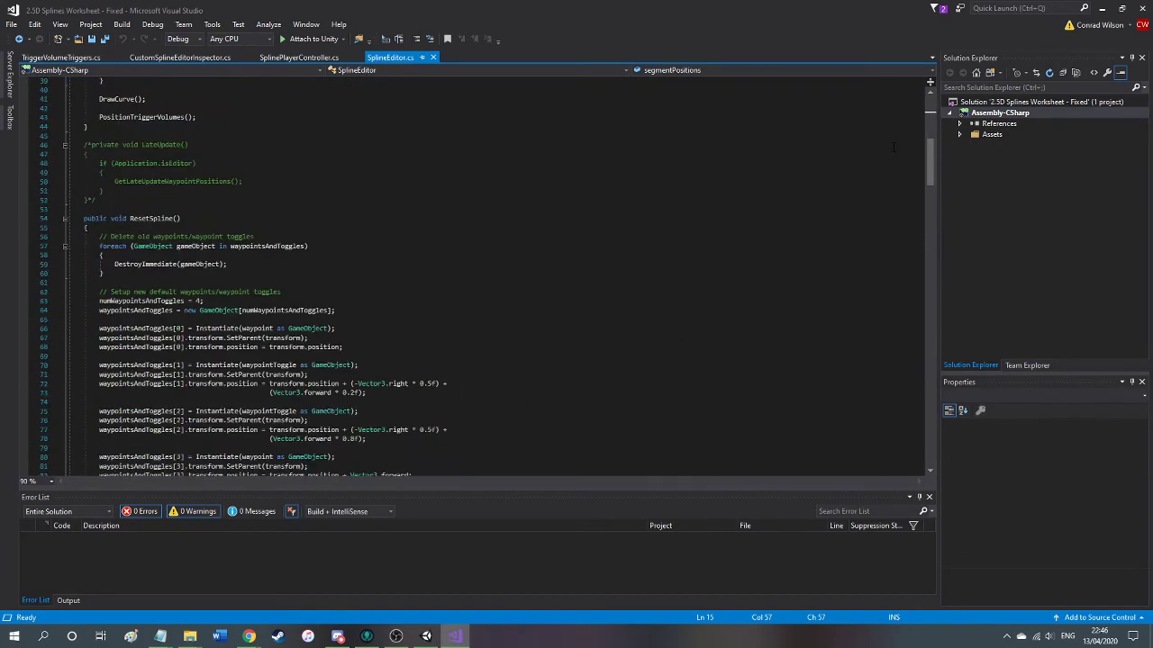
pyautogui.scroll(13, 893, 146)
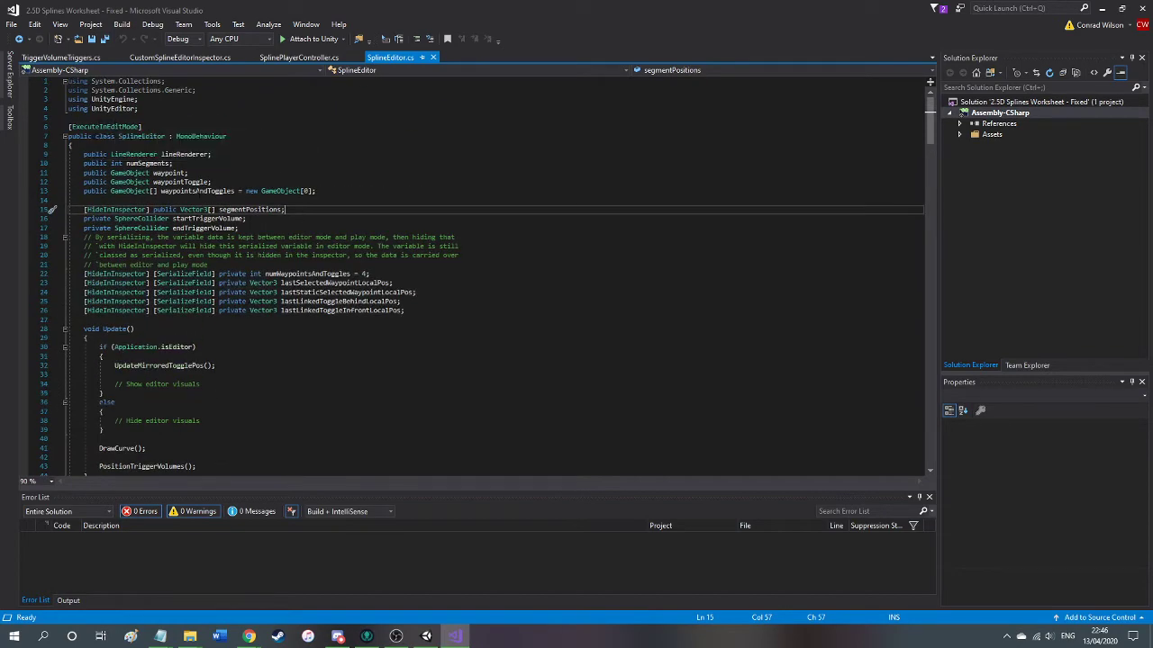
pyautogui.moveTo(311, 212); pyautogui.dragTo(218, 210)
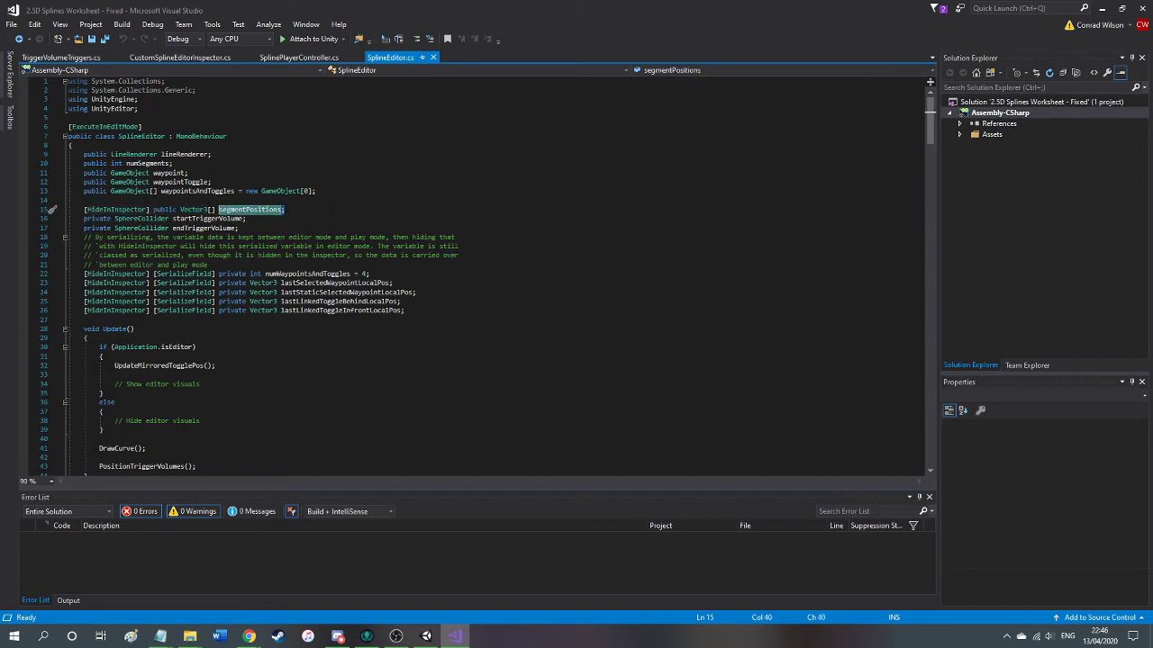
pyautogui.click(333, 209)
# Examine the Update method in SplineEditor.cs, including its DrawCurve and PositionTriggerVolumes calls.
pyautogui.scroll(-3, 329, 303)
pyautogui.scroll(-4, 329, 303)
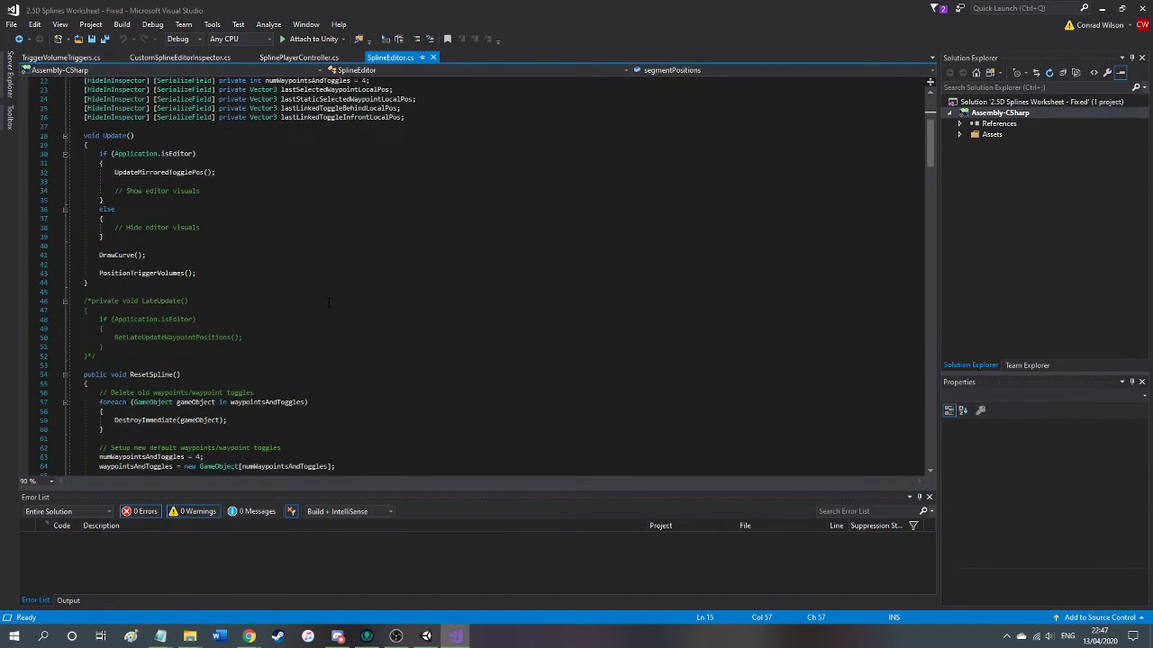
pyautogui.scroll(-2, 269, 262)
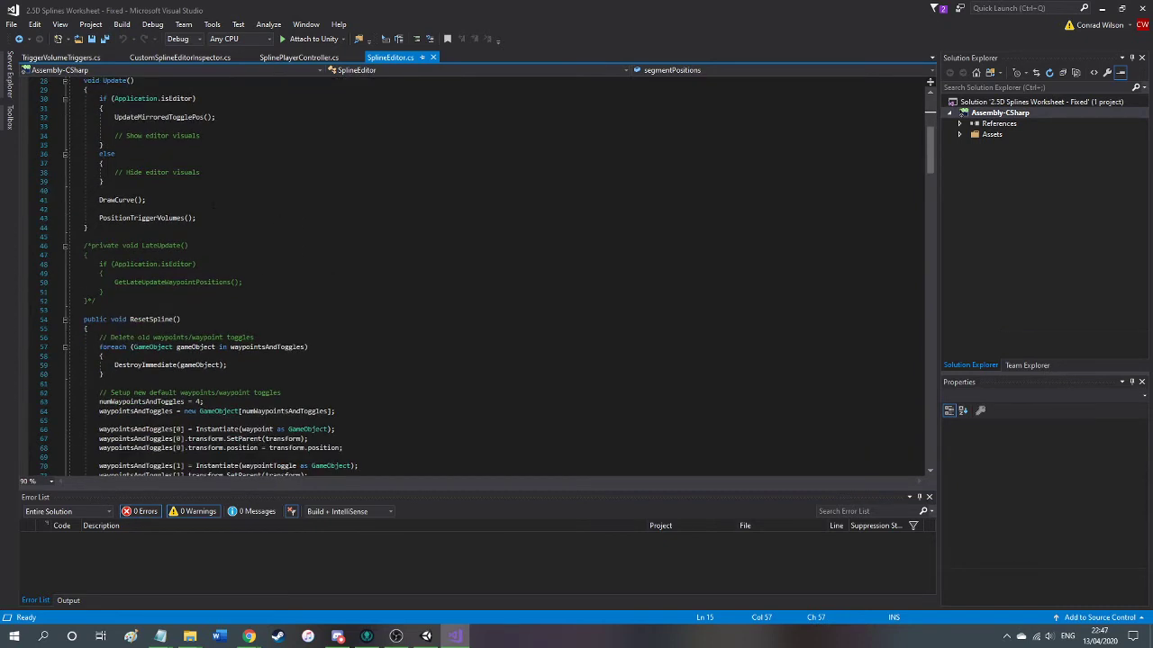
pyautogui.scroll(2, 311, 256)
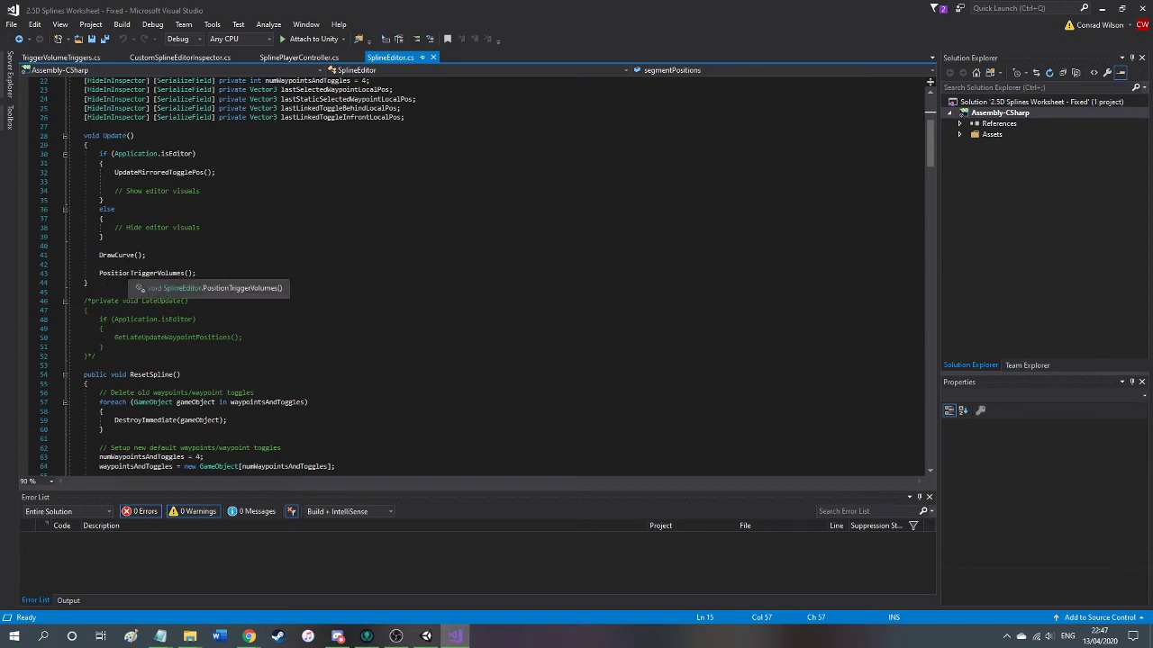
pyautogui.click(212, 274)
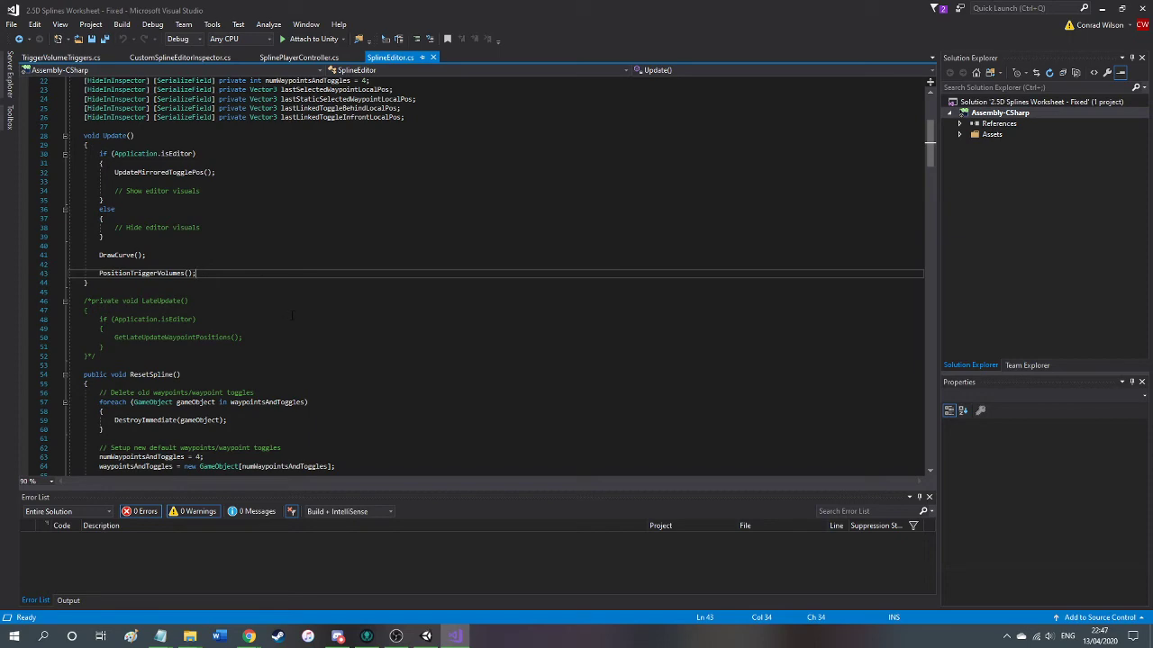
# Read through the ResetSpline and AddWaypoint methods in SplineEditor.cs.
pyautogui.scroll(-8, 290, 314)
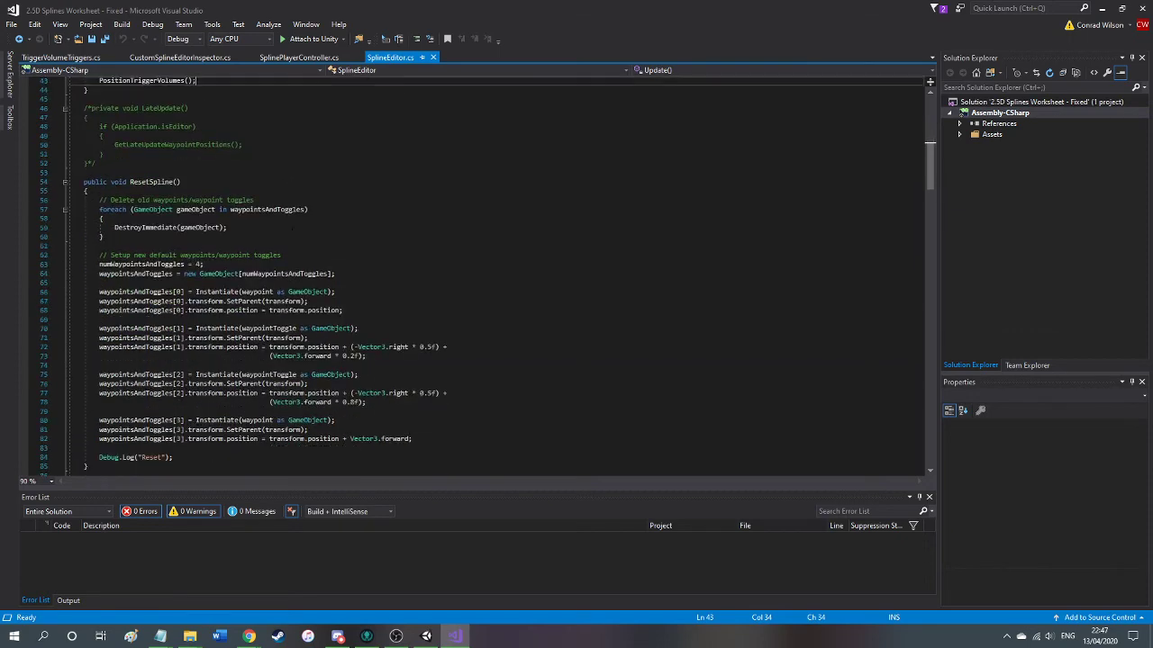
pyautogui.scroll(-1, 478, 277)
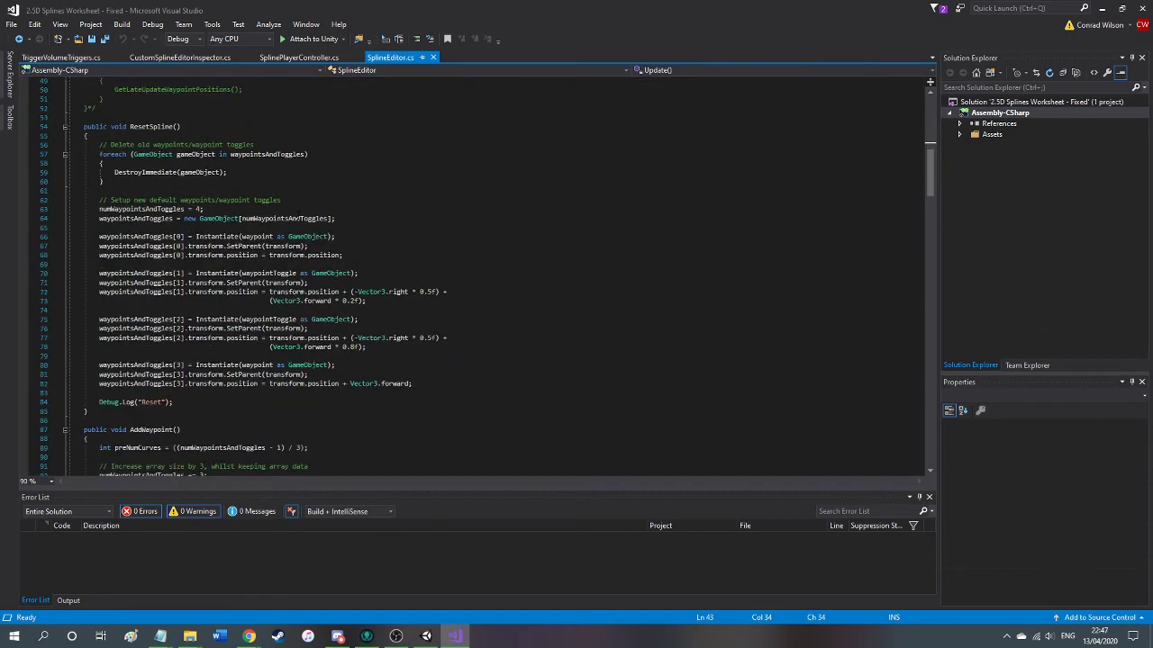
pyautogui.scroll(-1, 294, 217)
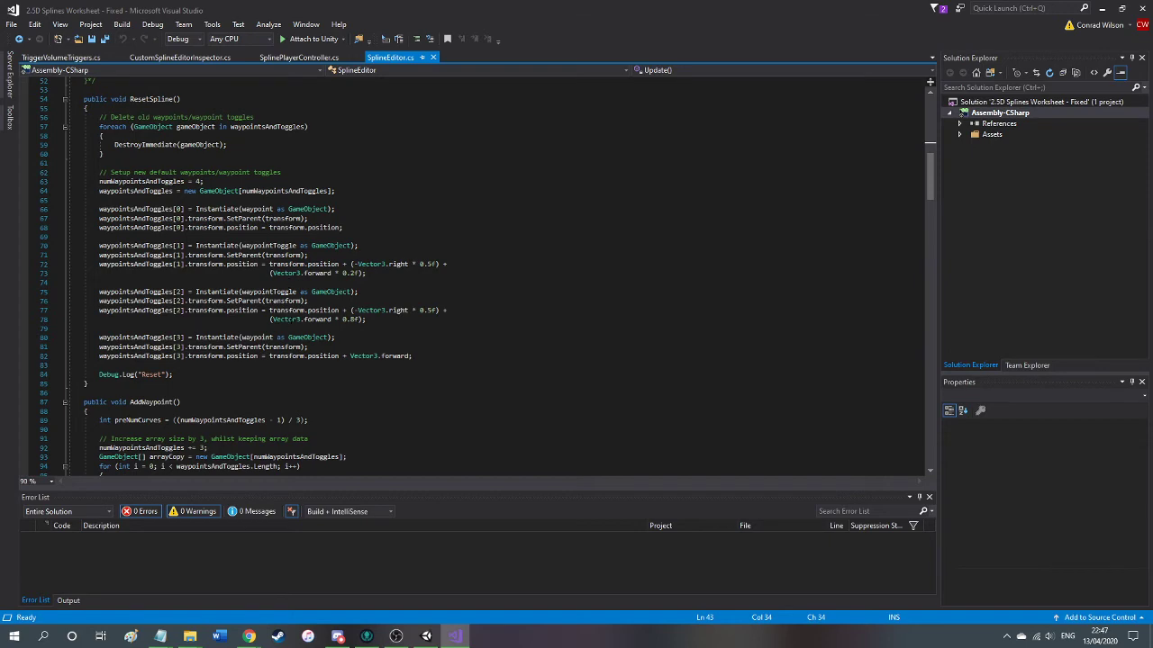
pyautogui.scroll(-11, 477, 277)
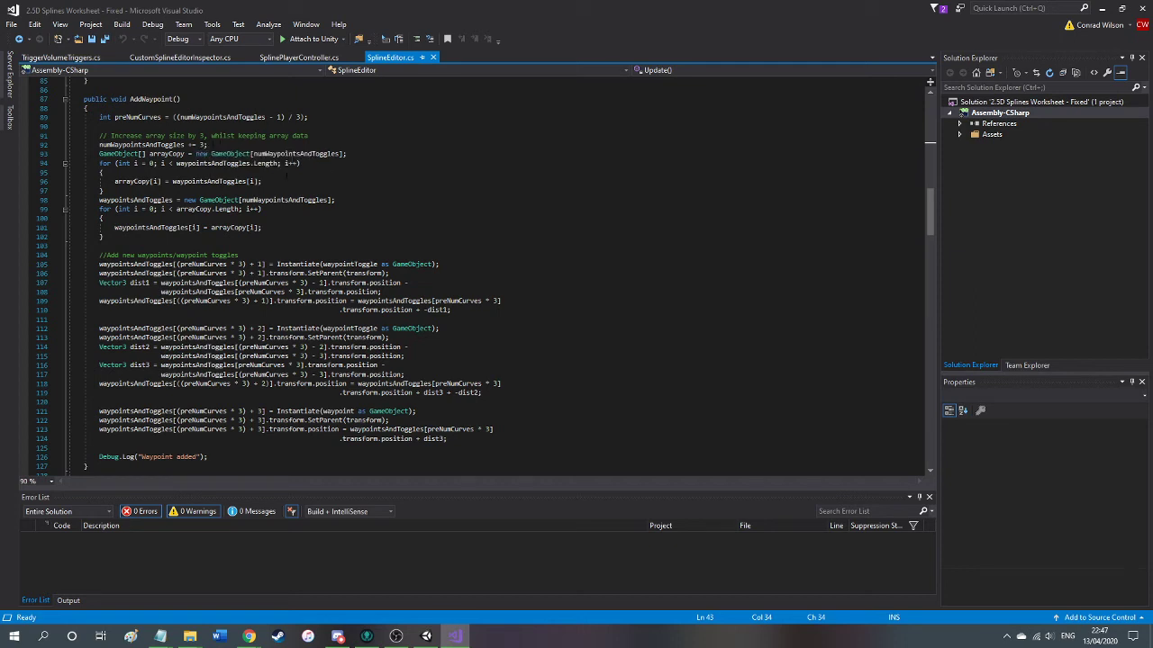
pyautogui.scroll(-2, 272, 237)
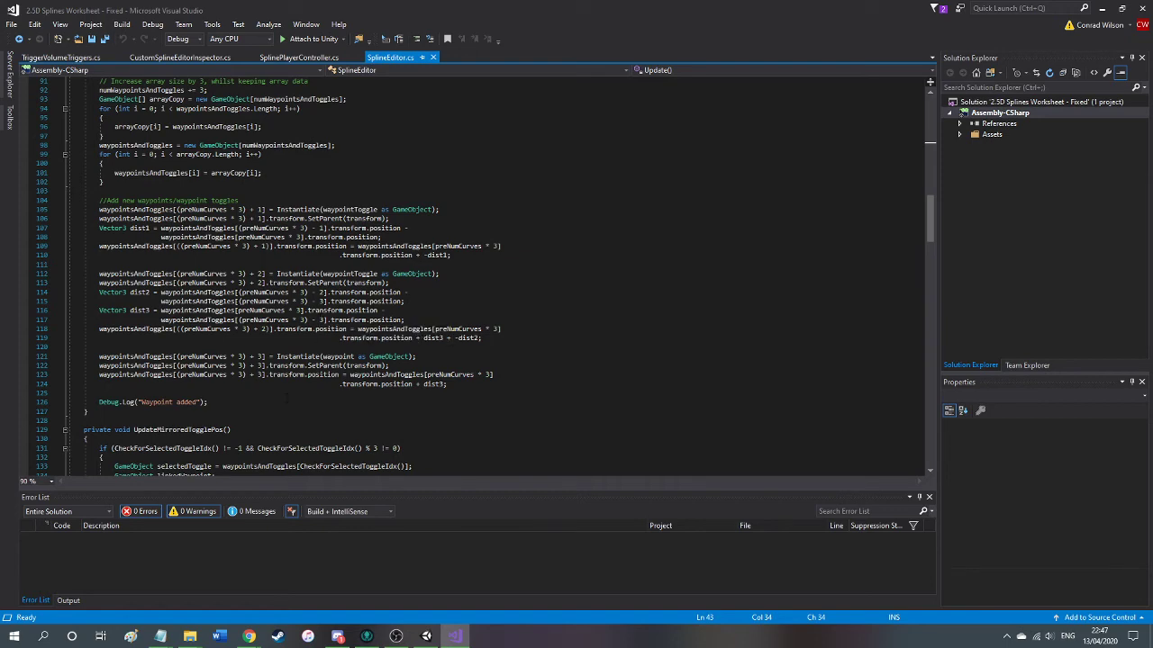
# Examine the UpdateMirroredTogglePos method and its two switch cases for repositioning mirrored waypoint toggles.
pyautogui.scroll(-10, 287, 397)
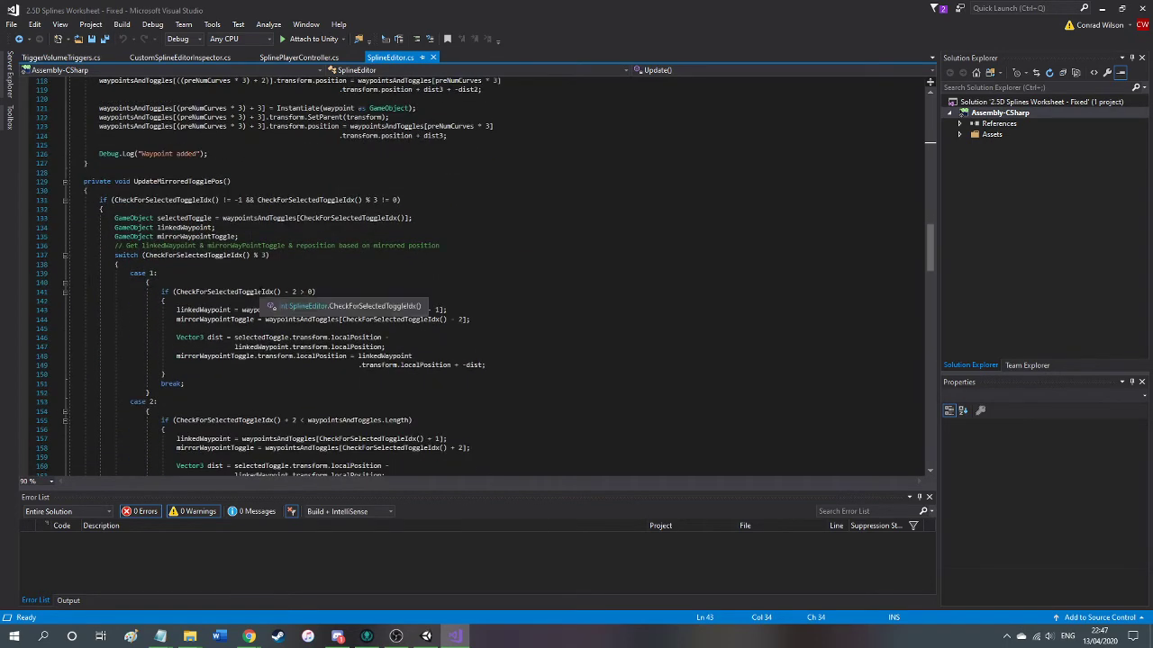
pyautogui.scroll(-1, 270, 311)
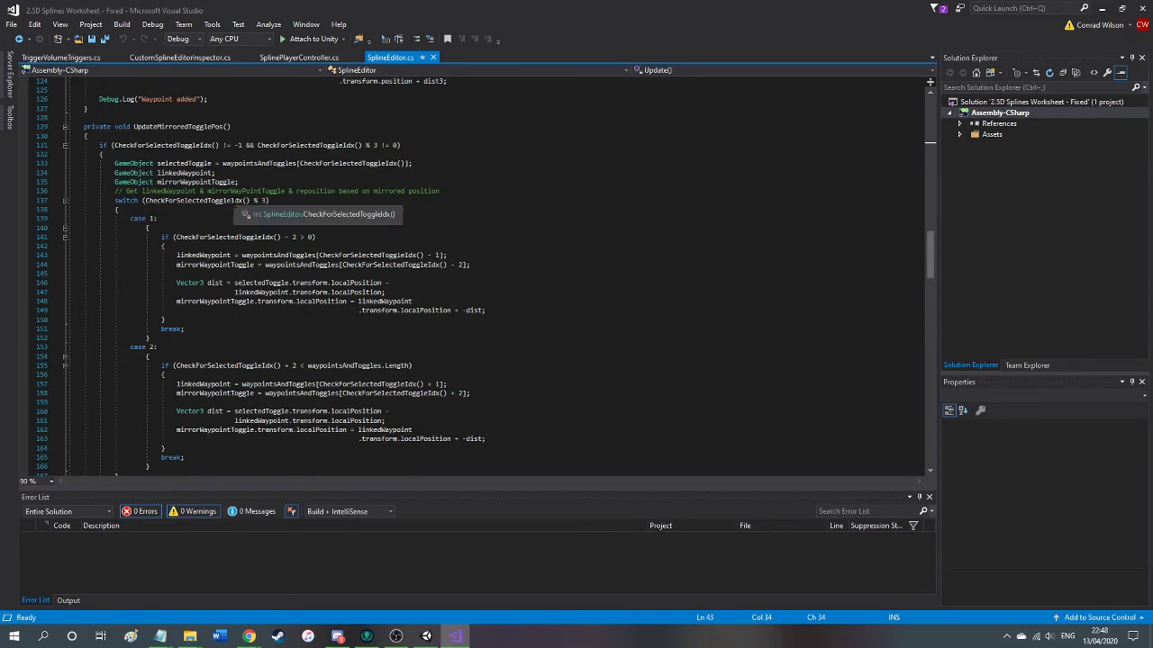
pyautogui.scroll(-2, 287, 314)
pyautogui.scroll(1, 287, 313)
pyautogui.scroll(-1, 287, 314)
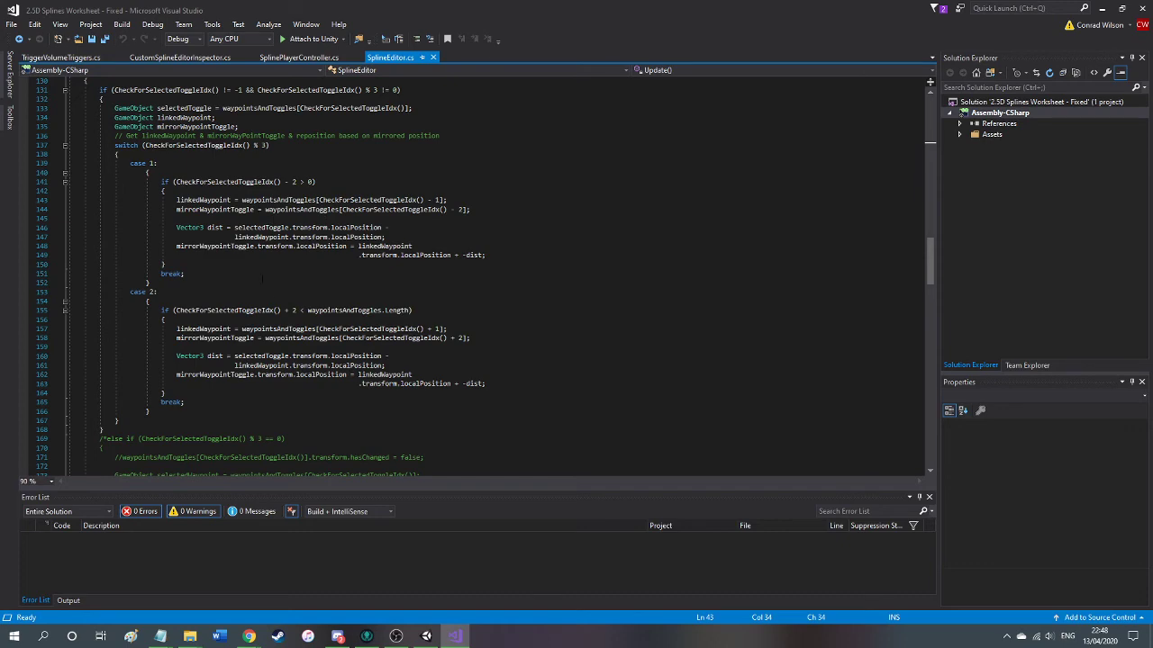
# Skip past the commented-out waypoint code and examine the DrawCurve and CalculateCubicBezierPoint methods.
pyautogui.scroll(-12, 322, 411)
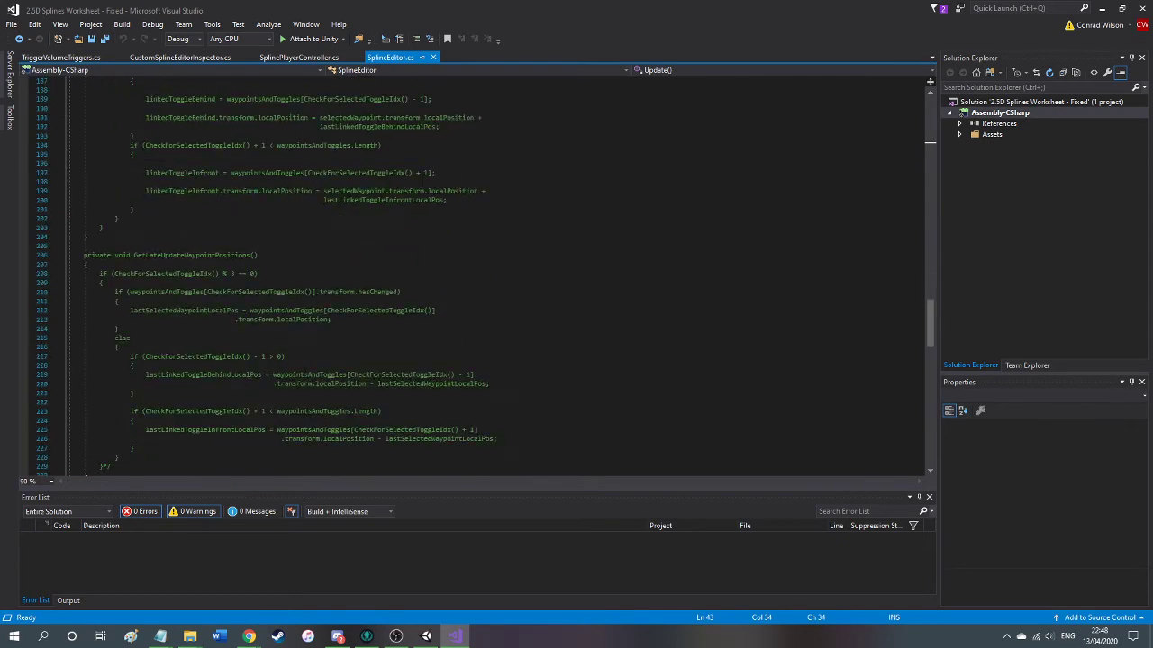
pyautogui.scroll(-13, 382, 309)
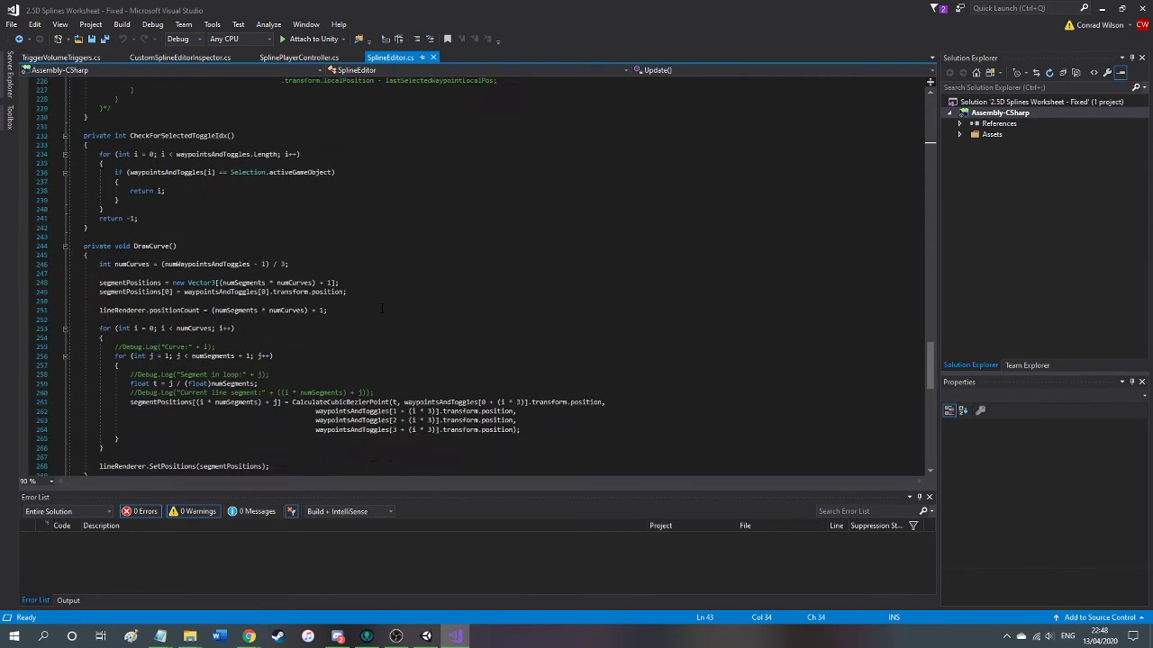
pyautogui.scroll(-3, 382, 309)
pyautogui.scroll(-2, 382, 309)
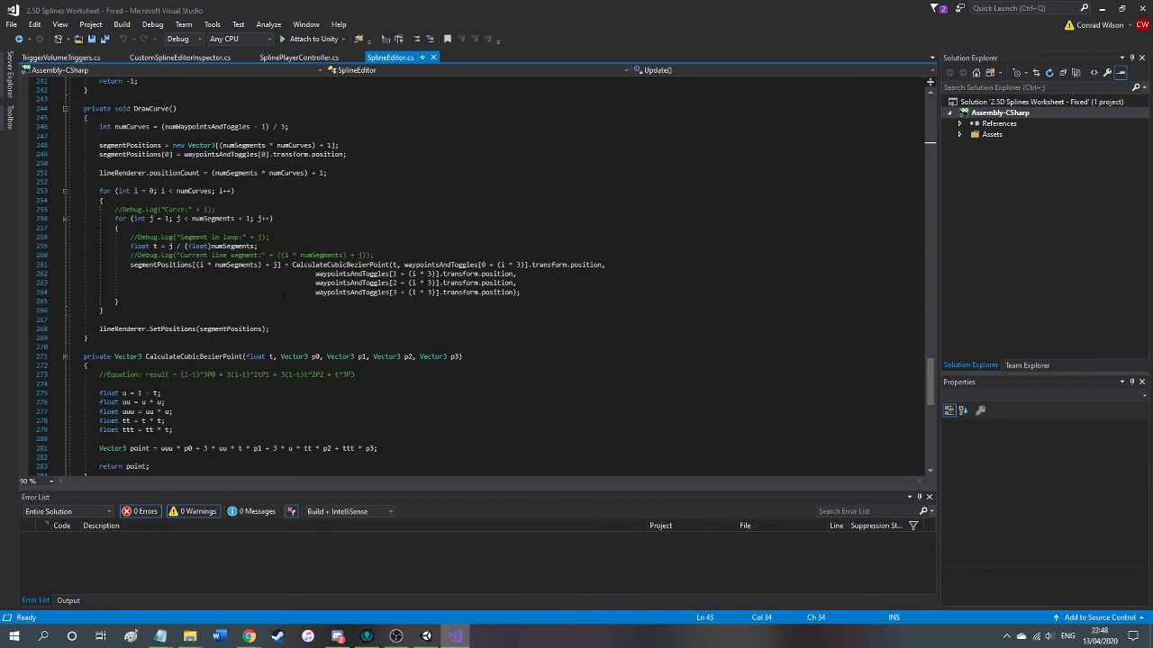
pyautogui.scroll(-2, 294, 360)
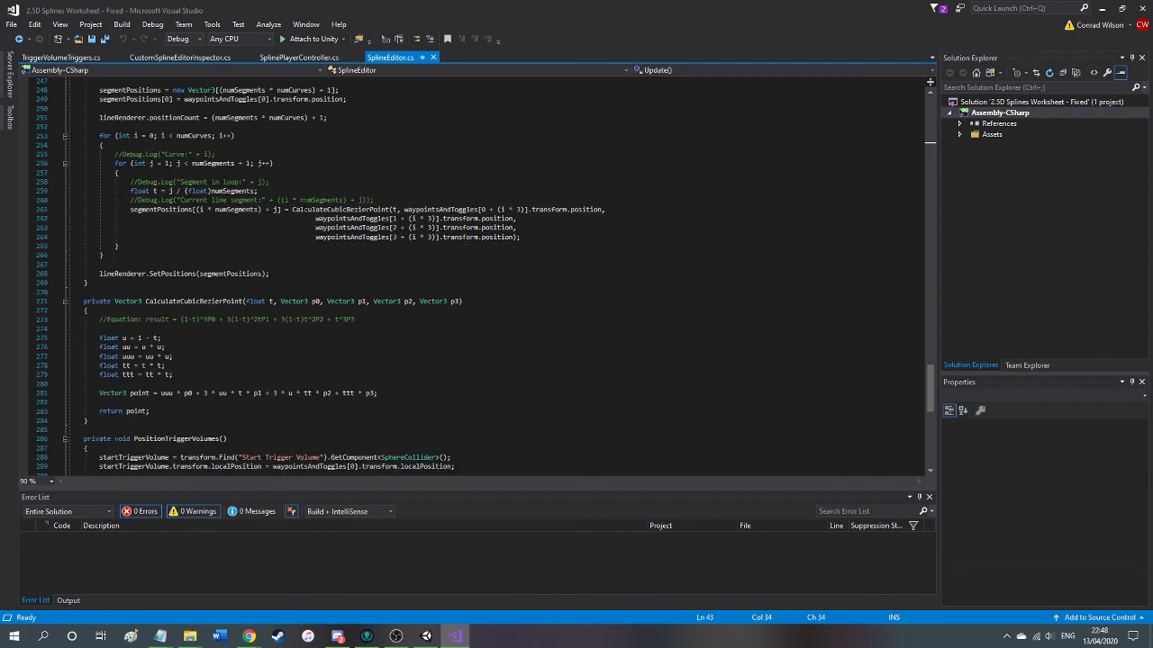
# Compare the CalculateCubicBezierPoint call in DrawCurve with the method's definition, and read on to PositionTriggerVolumes at the end of SplineEditor.cs.
pyautogui.moveTo(335, 210)
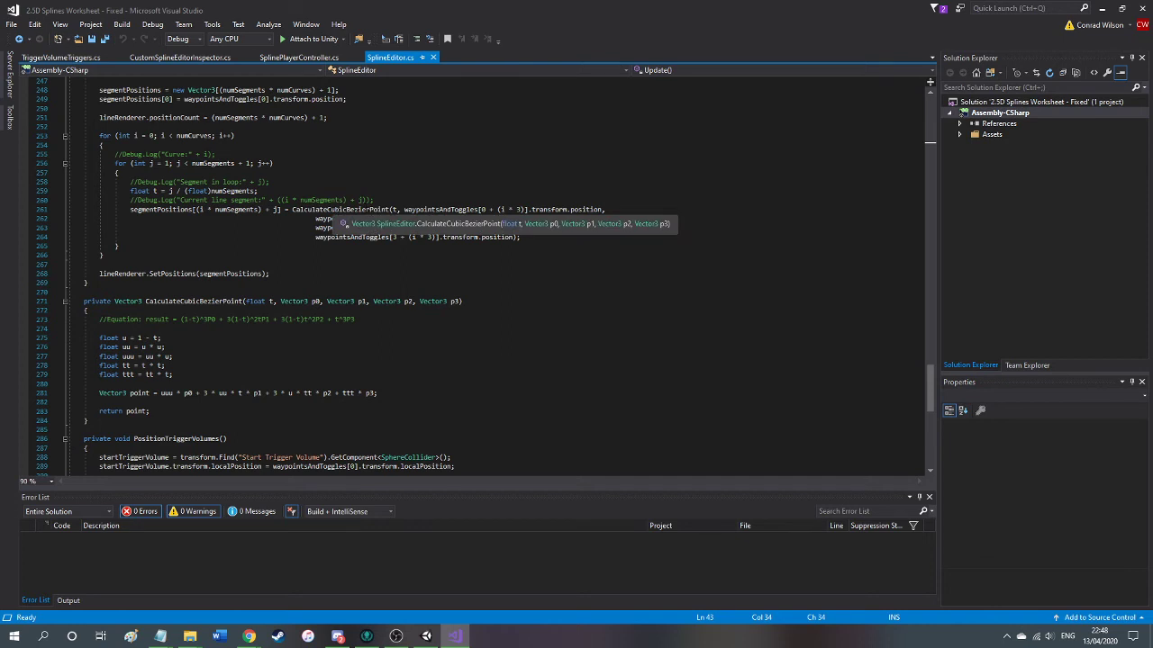
pyautogui.moveTo(193, 301)
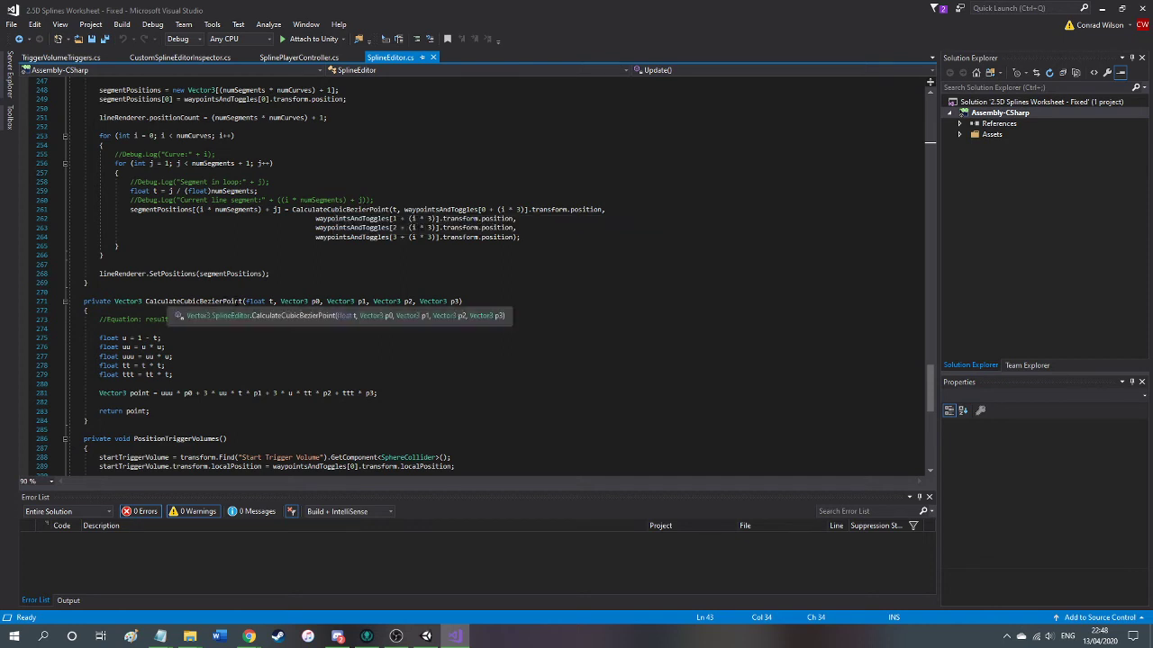
pyautogui.scroll(-3, 194, 302)
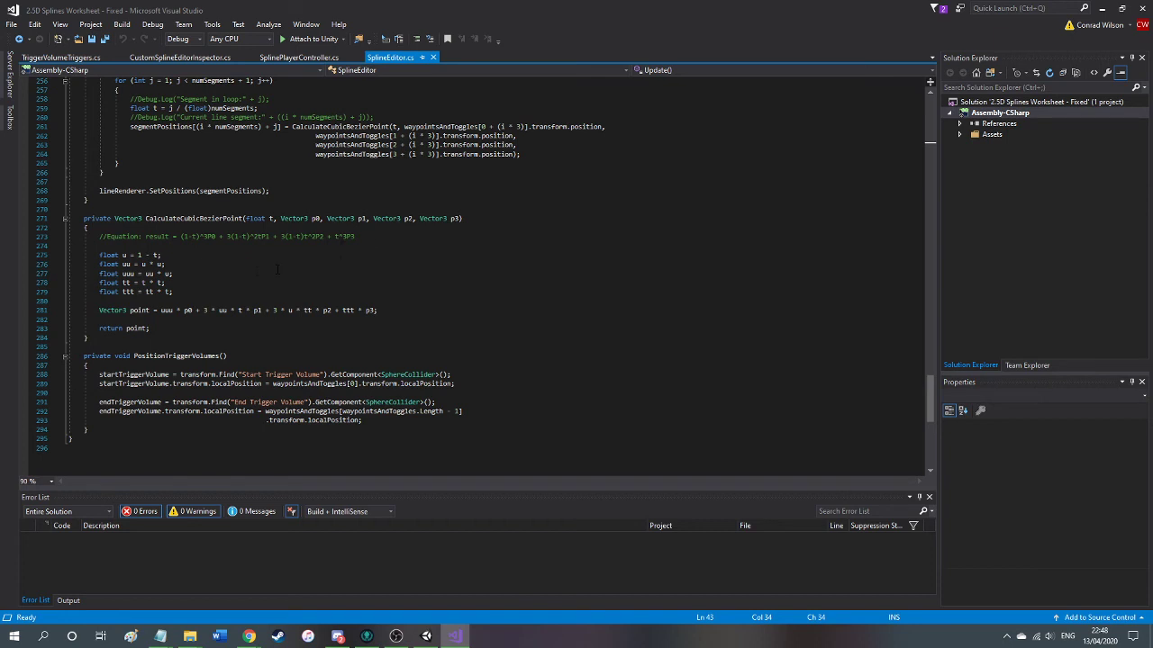
# Switch back to the Unity editor and examine the 2.5D Spline path and the surrounding level in the scene.
pyautogui.click(1101, 8)
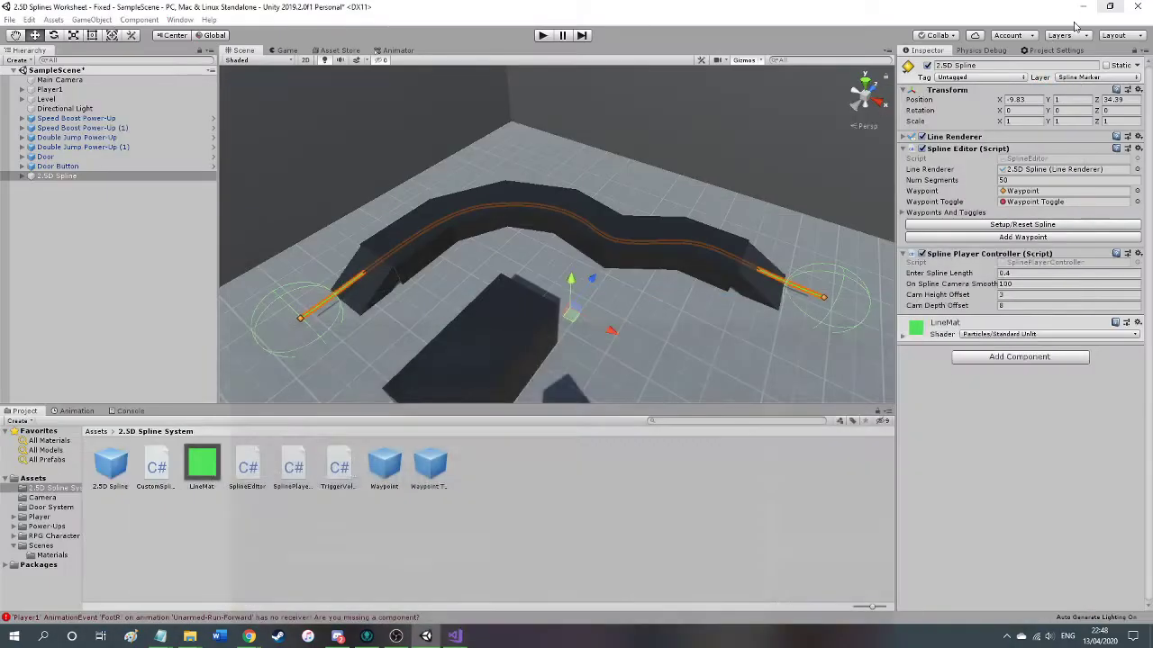
pyautogui.moveTo(645, 276)
pyautogui.mouseDown(button='right')
pyautogui.moveTo(658, 277)
pyautogui.moveTo(647, 277)
pyautogui.mouseUp(button='right')
pyautogui.moveTo(647, 277)
pyautogui.keyDown('alt'); pyautogui.mouseDown()
pyautogui.moveTo(621, 277)
pyautogui.moveTo(655, 281)
pyautogui.mouseUp(); pyautogui.keyUp('alt')
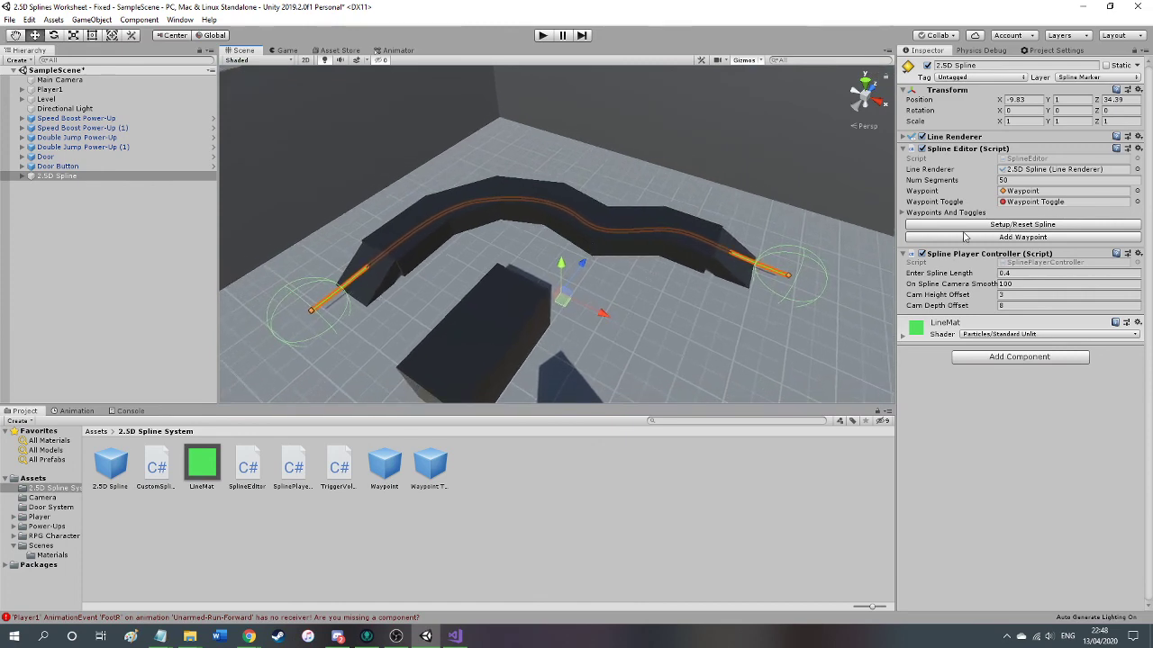
pyautogui.moveTo(475, 252); pyautogui.dragTo(515, 205, button='right')
pyautogui.moveTo(514, 204)
pyautogui.keyDown('alt'); pyautogui.mouseDown()
pyautogui.moveTo(545, 174)
pyautogui.moveTo(411, 257)
pyautogui.moveTo(442, 361)
pyautogui.moveTo(520, 216)
pyautogui.mouseUp(); pyautogui.keyUp('alt')
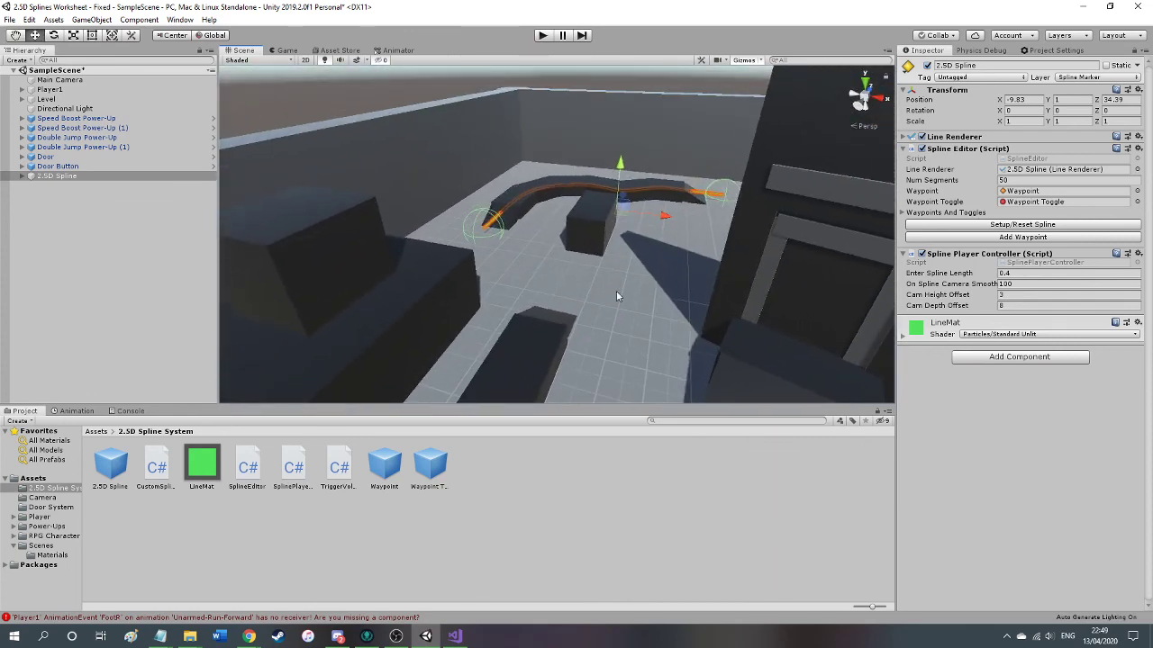